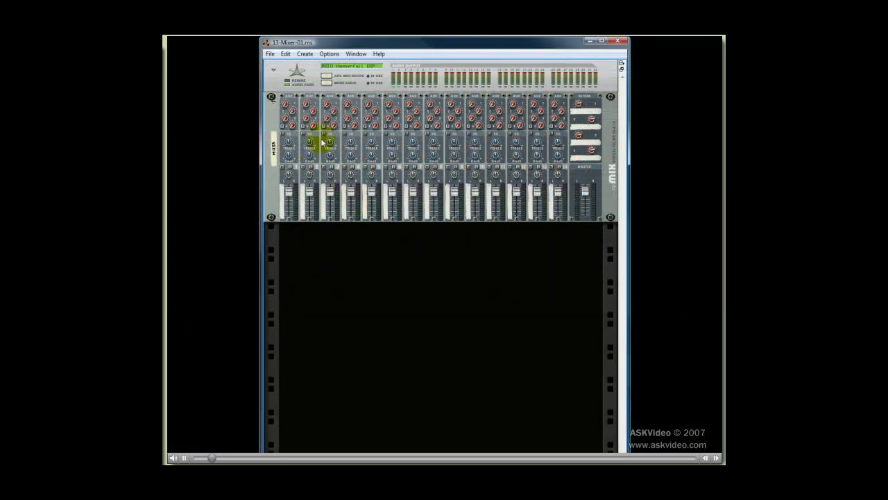
# Add a Dr.REX Loop Player and two Malström Graintable Synthesizers to the rack below the mixer.
pyautogui.click(305, 53)
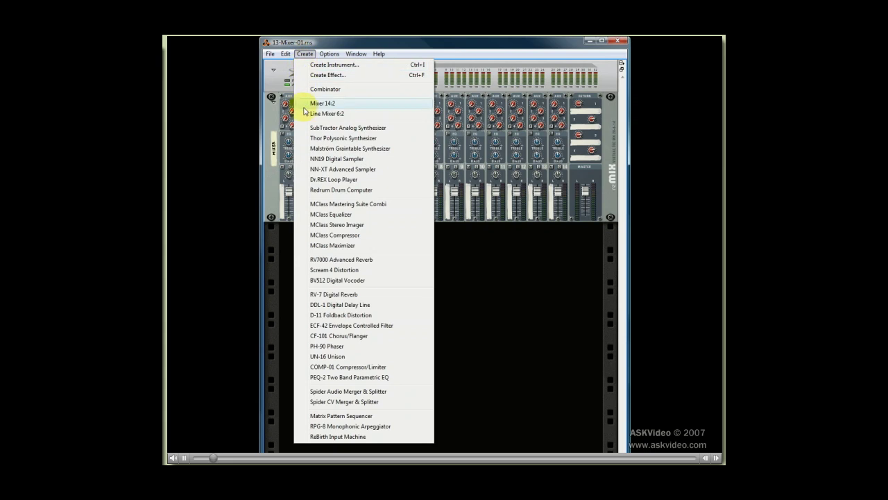
pyautogui.click(303, 179)
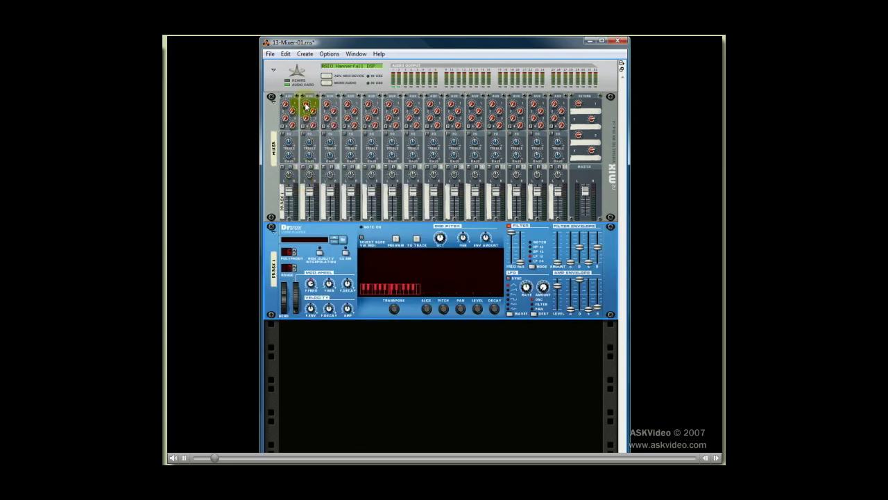
pyautogui.click(305, 54)
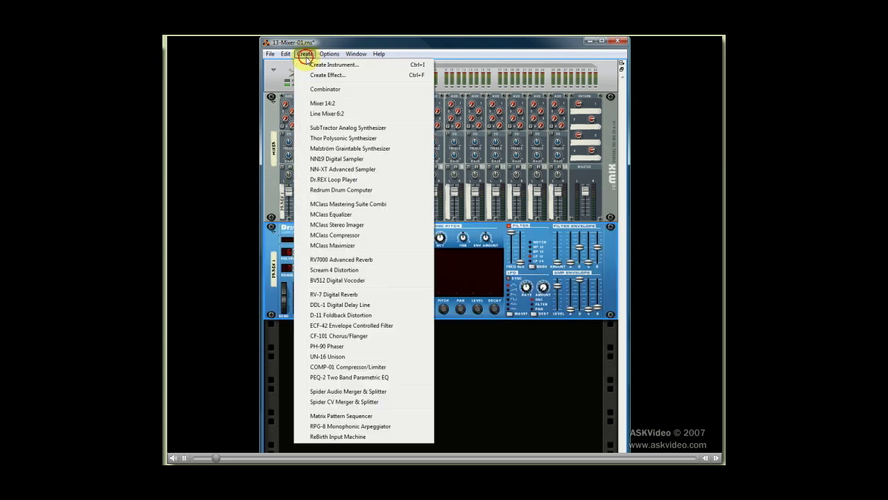
pyautogui.click(302, 148)
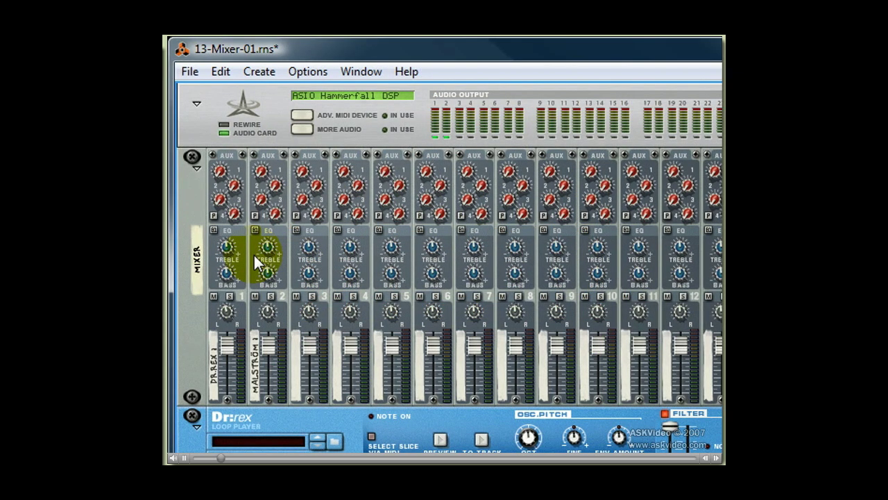
pyautogui.click(257, 72)
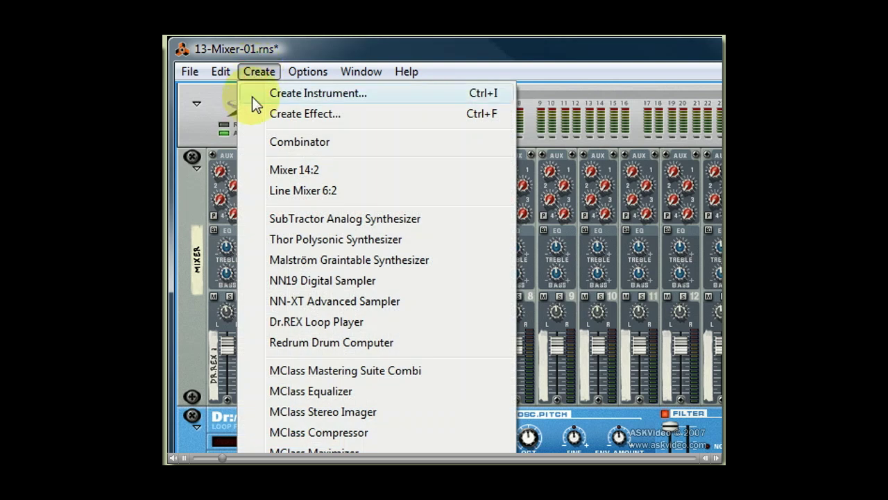
pyautogui.click(251, 259)
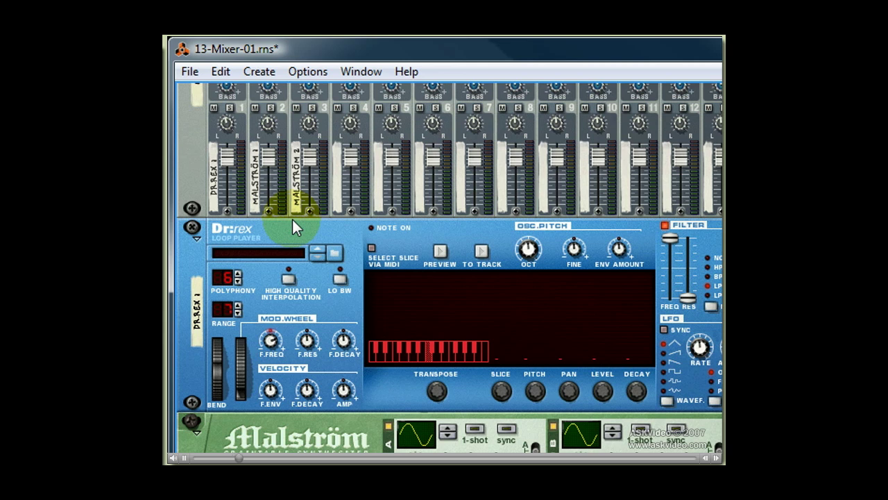
# Rename the Dr.REX player as Drums and the first Malström synthesizer as Bass.
pyautogui.doubleClick(199, 282)
pyautogui.write('Drums')
pyautogui.press('Return')
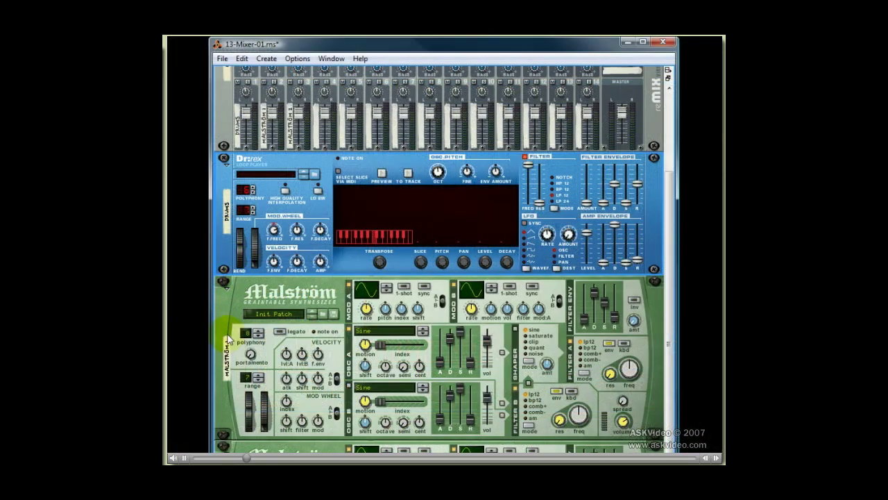
pyautogui.doubleClick(228, 342)
pyautogui.write('Bass')
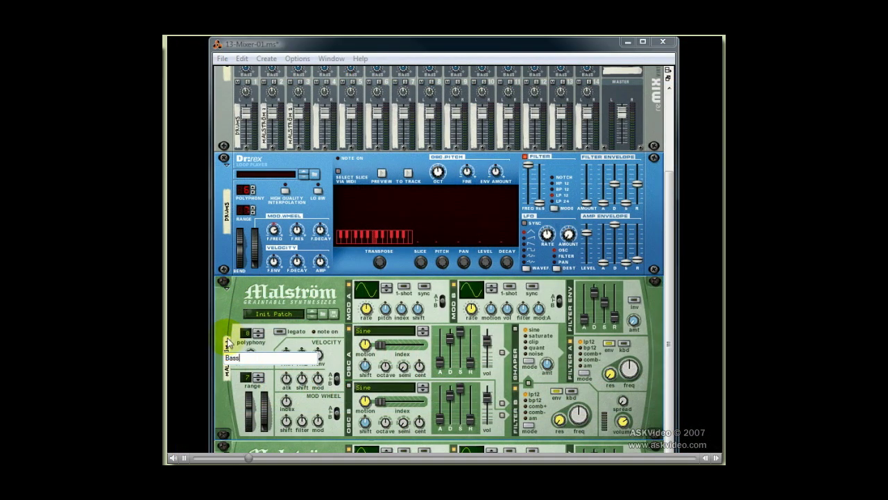
pyautogui.press('Return')
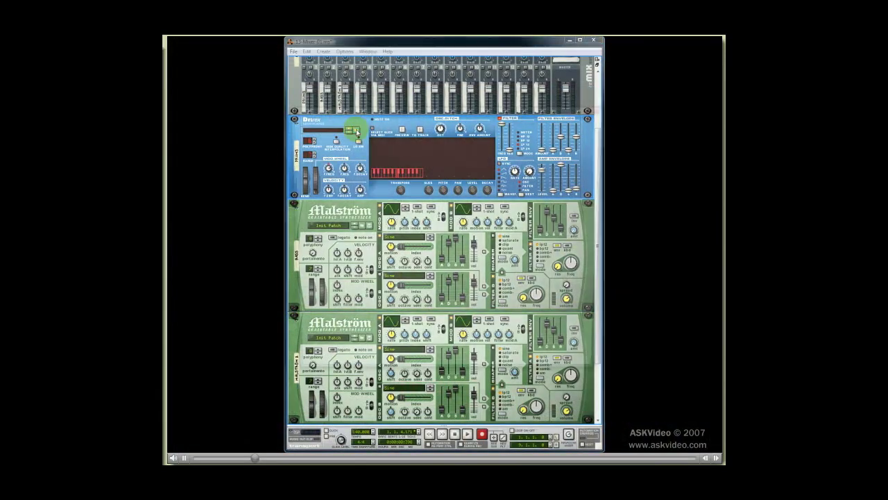
# Load an Hse06_Strictly drum loop into the Drums Dr.REX player and preview it.
pyautogui.click(356, 130)
pyautogui.click(389, 167)
pyautogui.click(388, 190)
pyautogui.doubleClick(388, 191)
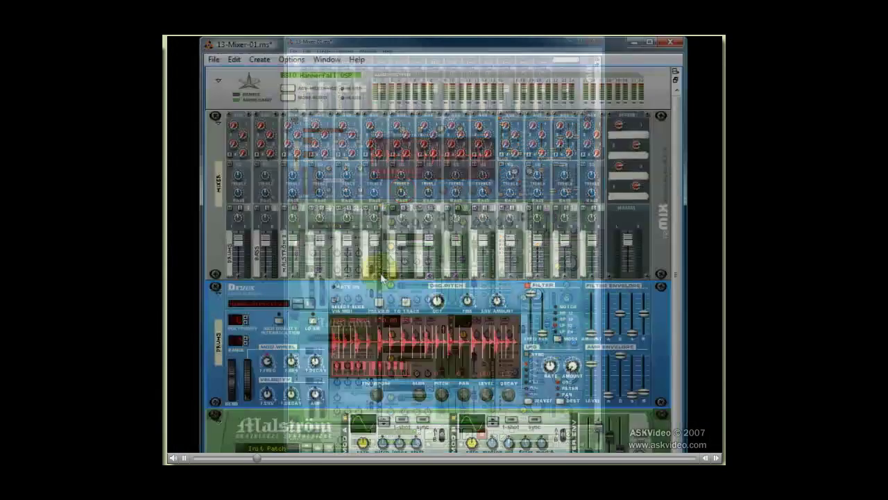
pyautogui.click(381, 302)
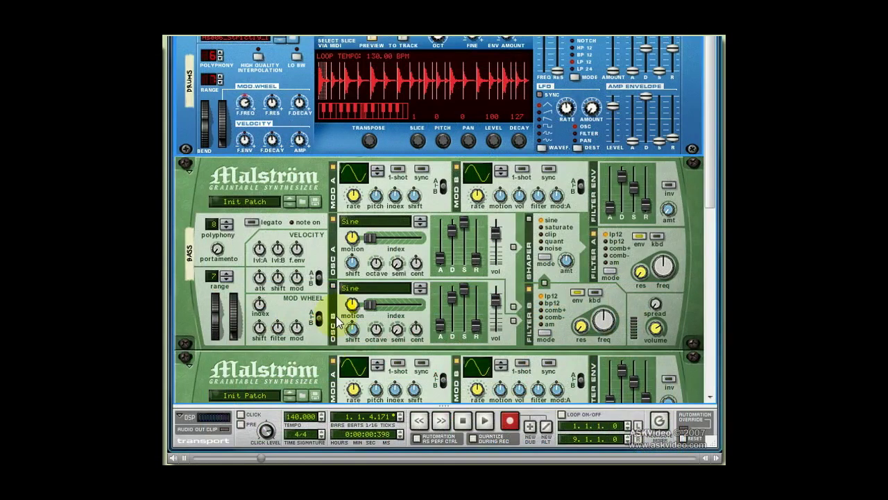
# Lower the song tempo slightly in the transport.
pyautogui.click(322, 420)
pyautogui.click(320, 420)
pyautogui.click(320, 420)
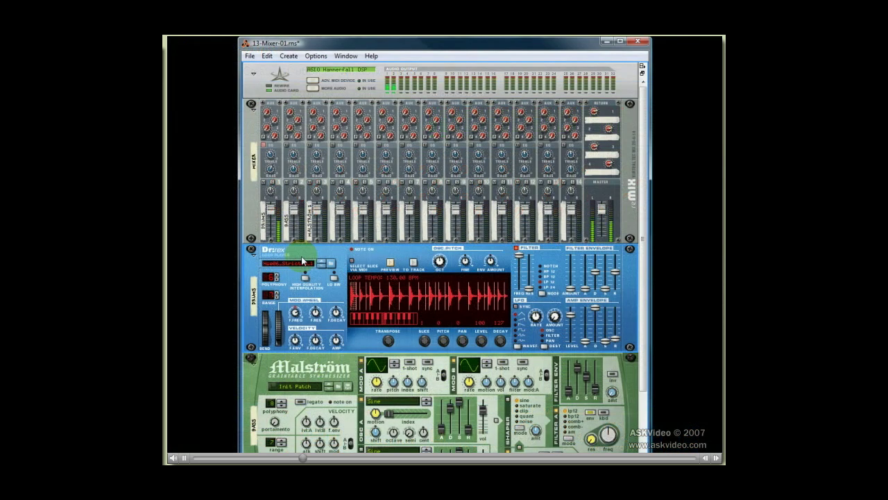
# Insert a PEQ-2 Two Band Parametric EQ after the Drums Dr.REX player.
pyautogui.click(288, 56)
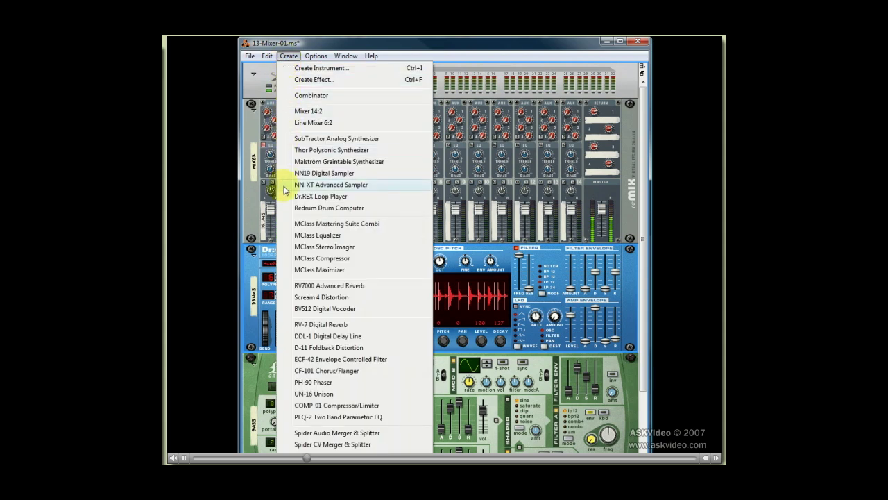
pyautogui.click(286, 416)
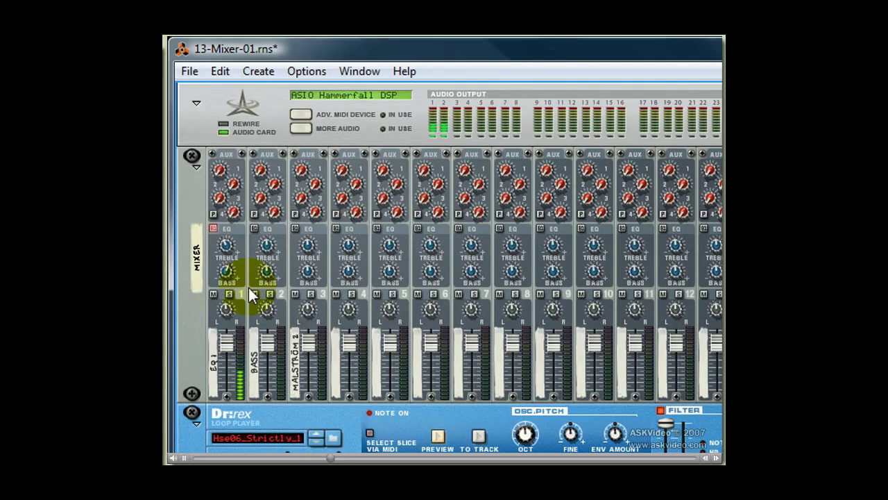
# Switch the mixer's EQ mode to Compatible EQ on the back of the rack and return to the front view.
pyautogui.press('Tab')
pyautogui.click(231, 335)
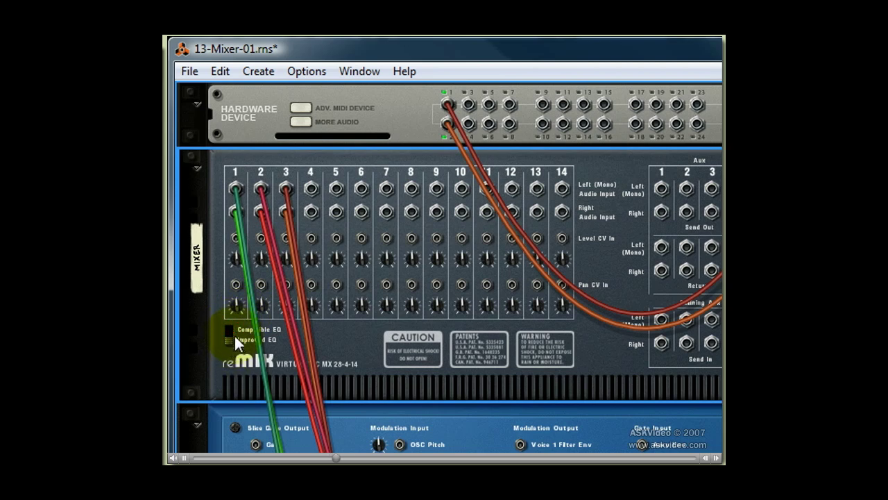
pyautogui.click(230, 335)
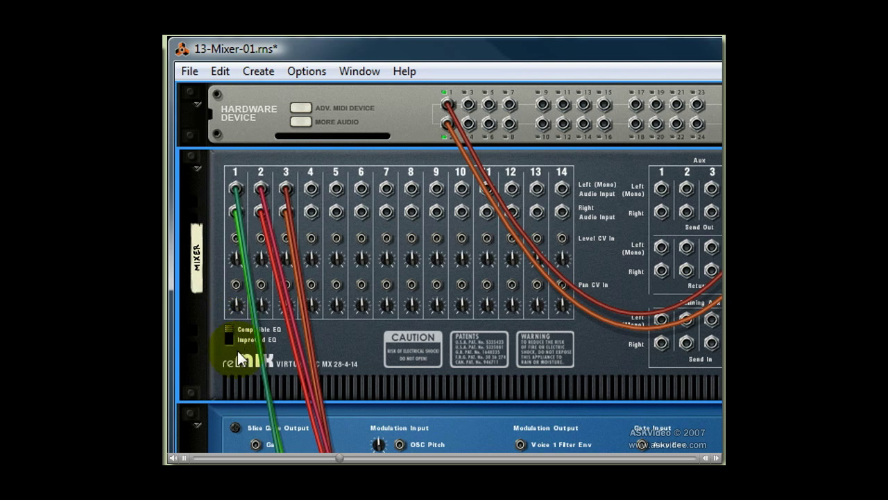
pyautogui.press('Tab')
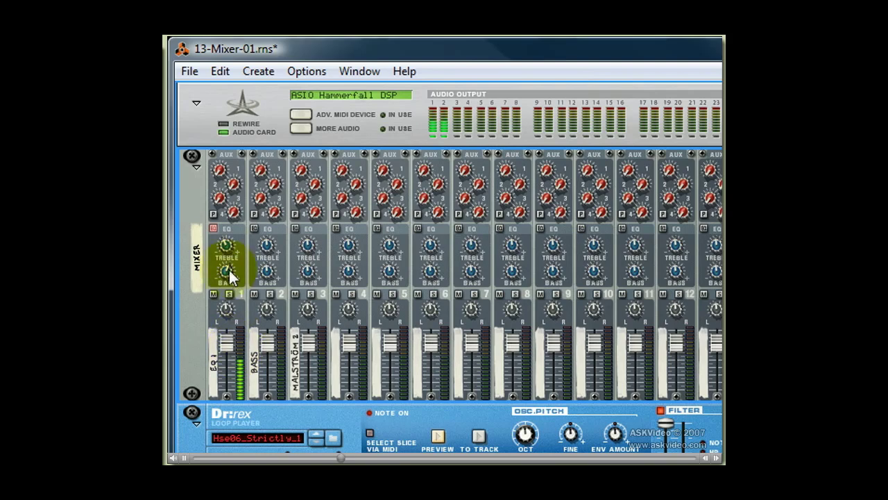
# Adjust the EQ knobs on mixer channel 1 and set the mixer's rear EQ mode to Improved EQ.
pyautogui.moveTo(226, 249)
pyautogui.mouseDown()
pyautogui.moveTo(218, 143)
pyautogui.moveTo(229, 248)
pyautogui.mouseUp()
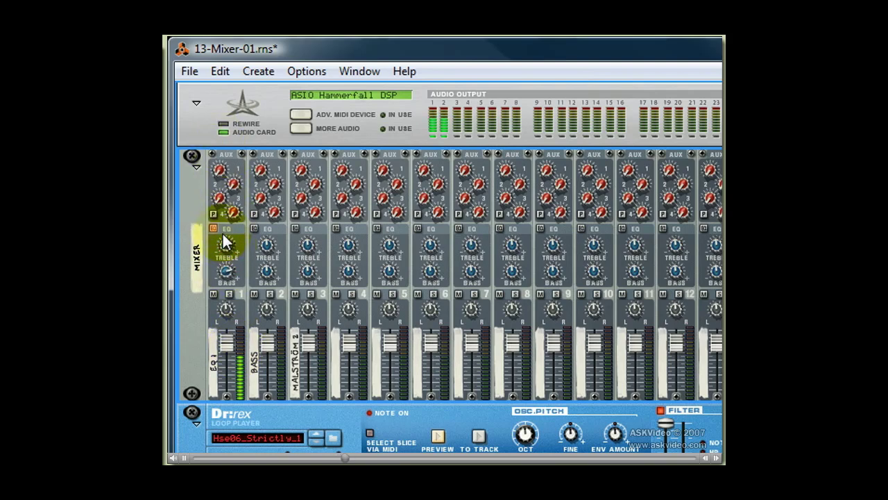
pyautogui.press('Tab')
pyautogui.click(229, 339)
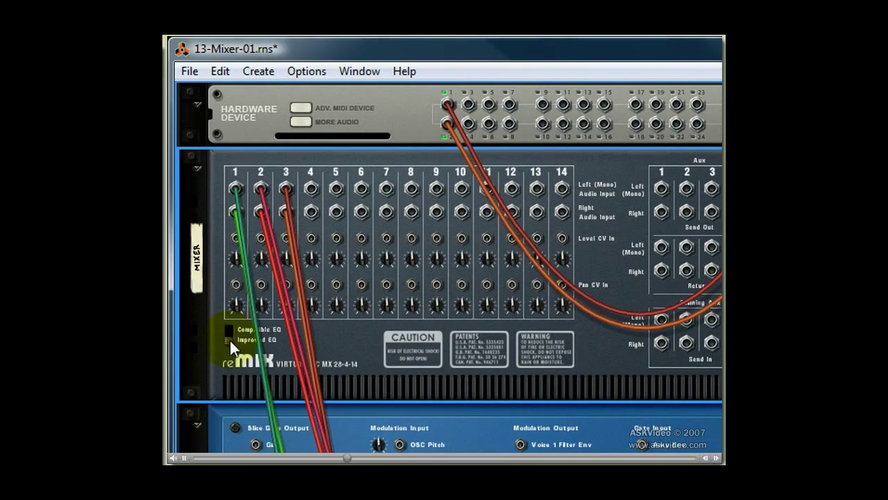
pyautogui.click(229, 323)
pyautogui.click(229, 340)
pyautogui.press('Tab')
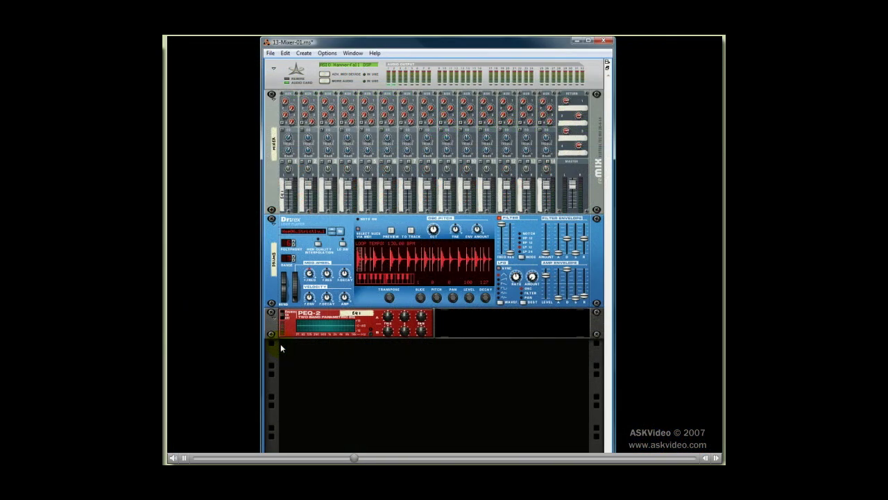
# Add a Dr.REX Loop Player below the PEQ-2, and load and preview an AcGt_Pop_Emaj7 loop from the Ac Guitar Strum 085 bpm folder.
pyautogui.rightClick(280, 346)
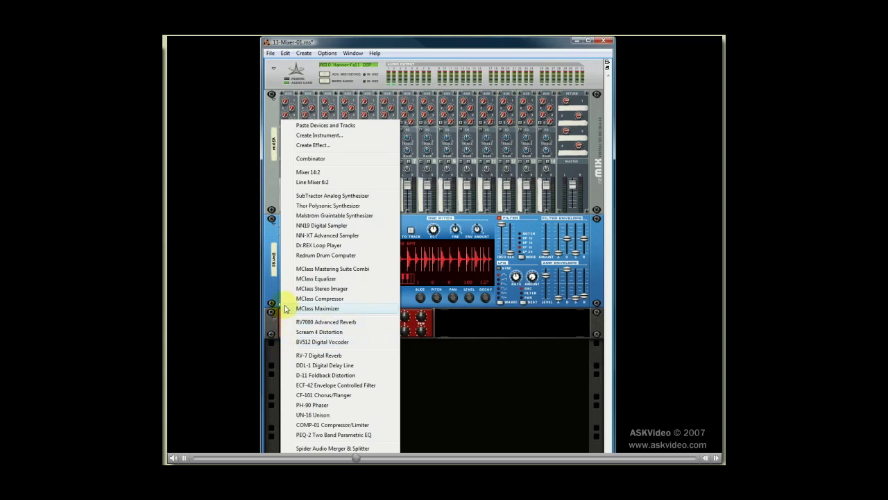
pyautogui.click(288, 248)
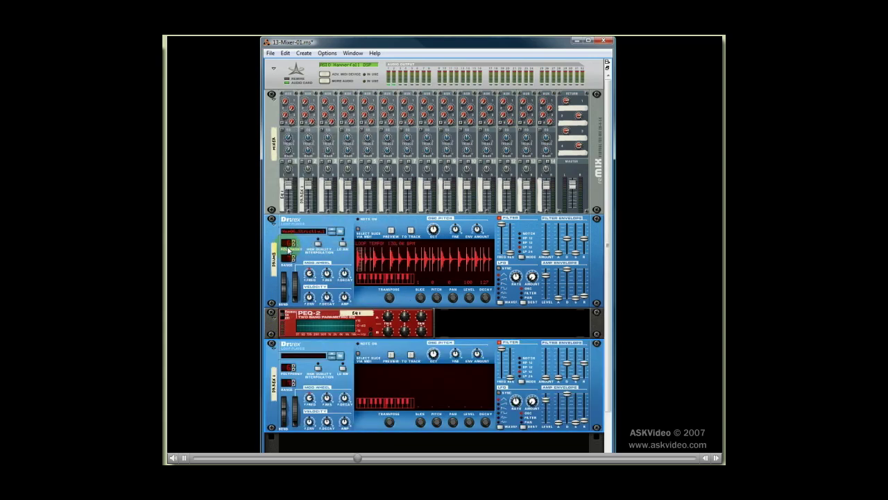
pyautogui.click(336, 355)
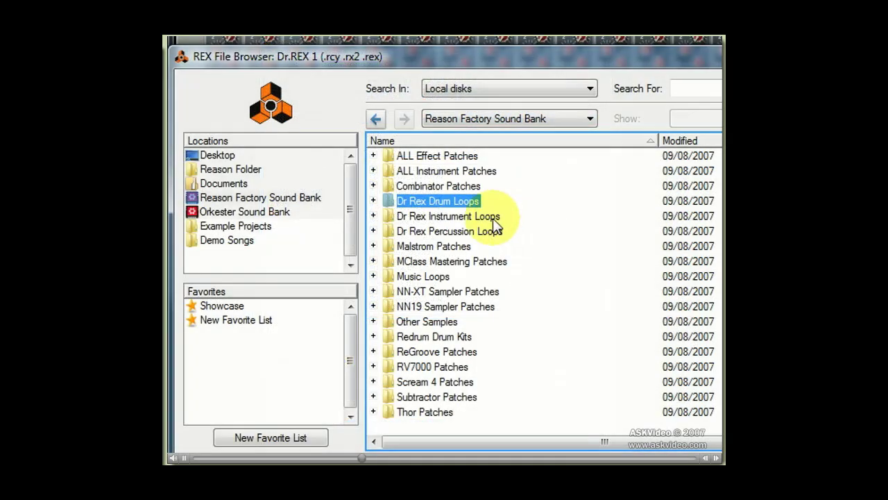
pyautogui.doubleClick(423, 199)
pyautogui.doubleClick(448, 155)
pyautogui.doubleClick(449, 171)
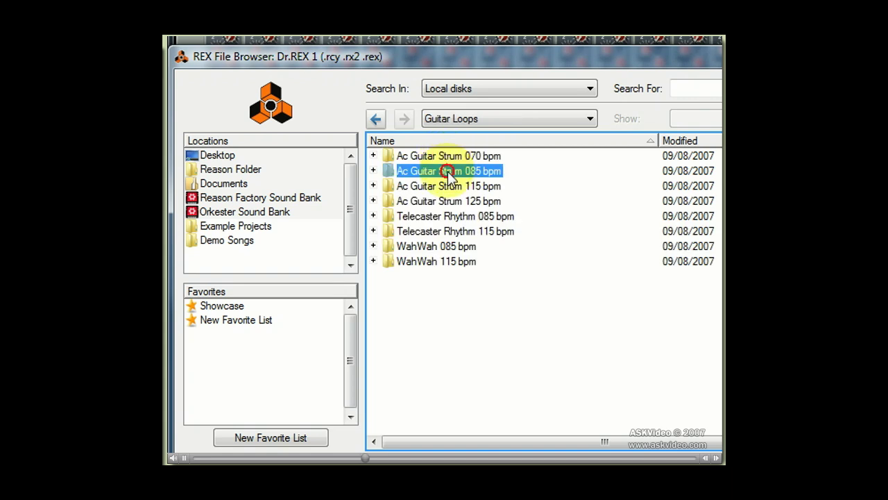
pyautogui.doubleClick(461, 291)
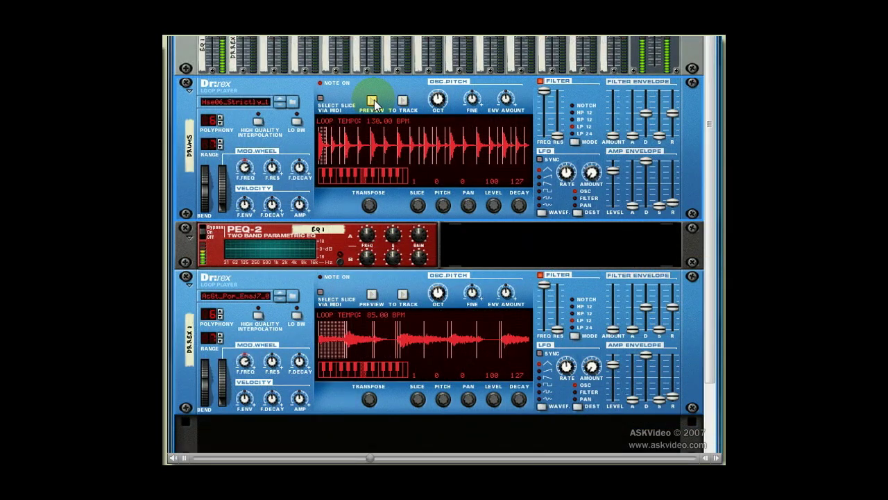
pyautogui.click(372, 295)
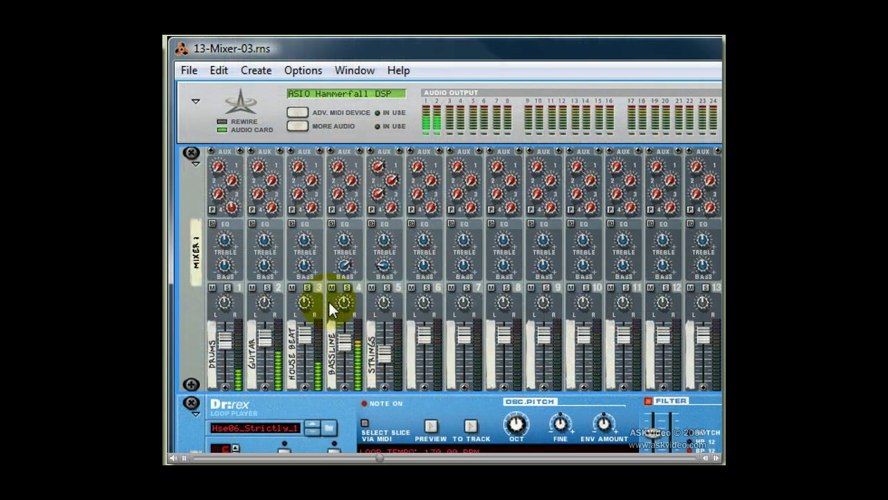
# Mute and unmute the Guitar channel, and solo and unsolo it, to hear the effect on the mix.
pyautogui.click(252, 288)
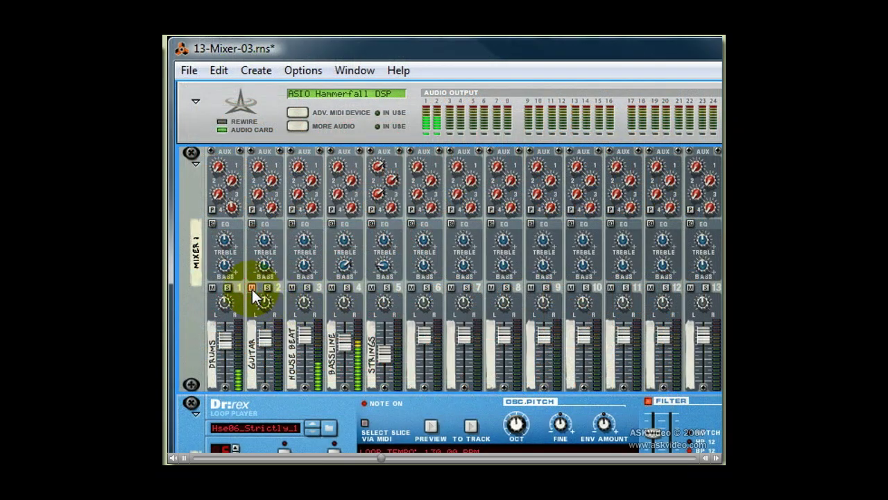
pyautogui.click(252, 289)
pyautogui.click(268, 287)
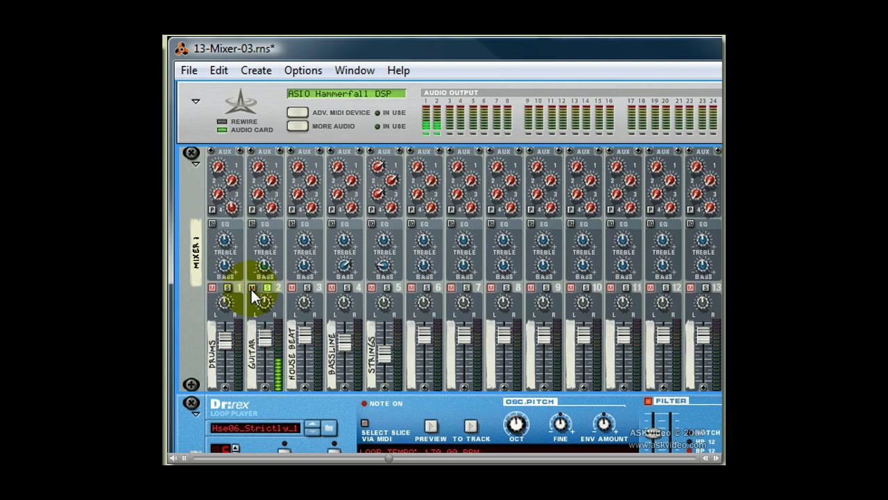
pyautogui.click(266, 288)
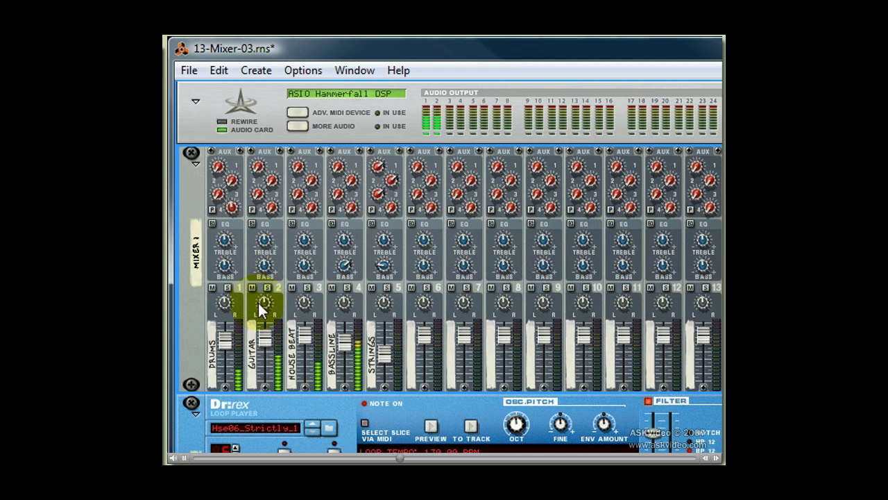
# Raise the Guitar channel's level fader and bring it back down.
pyautogui.moveTo(264, 339); pyautogui.dragTo(265, 319)
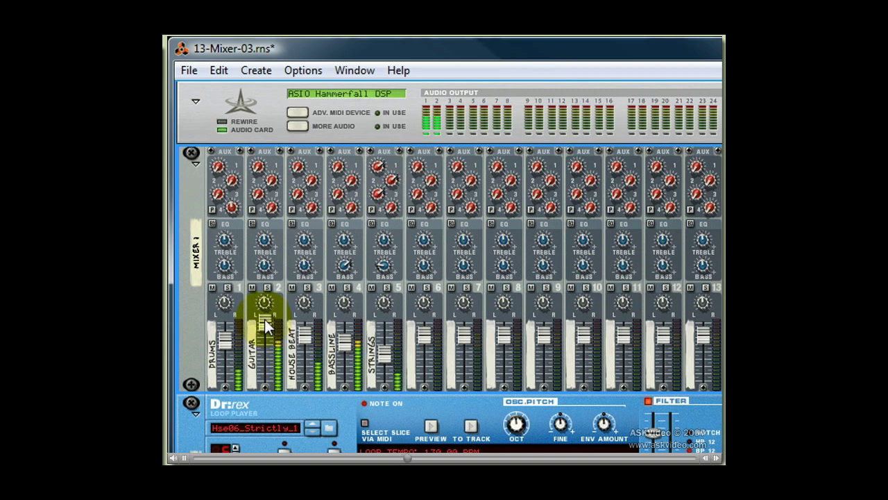
pyautogui.moveTo(264, 322); pyautogui.dragTo(265, 341)
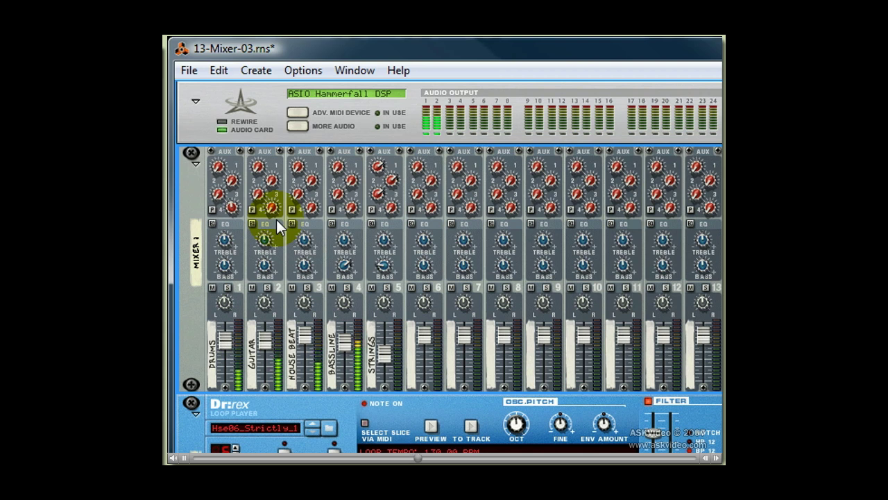
# Add an RV7000 Advanced Reverb as a send effect on the mixer's first aux return.
pyautogui.click(254, 73)
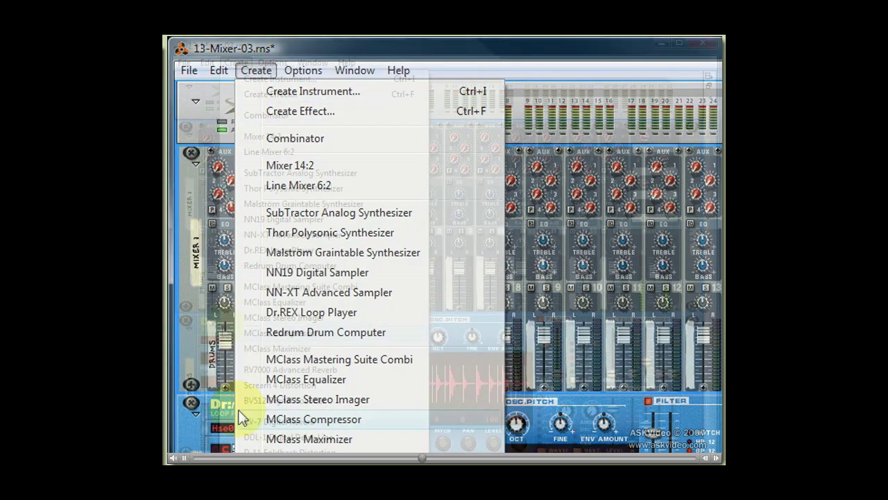
pyautogui.click(228, 367)
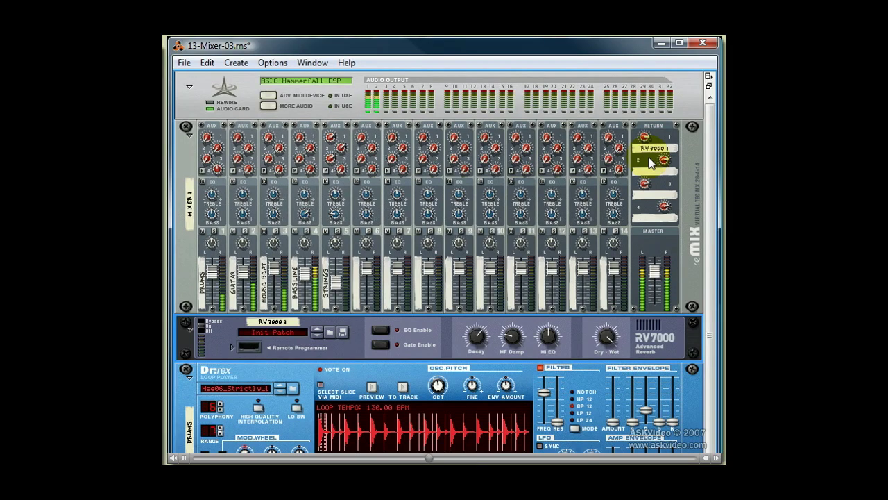
# Disconnect the mixer's Aux 1 send outputs from the RV7000's audio inputs on the back of the rack.
pyautogui.press('Tab')
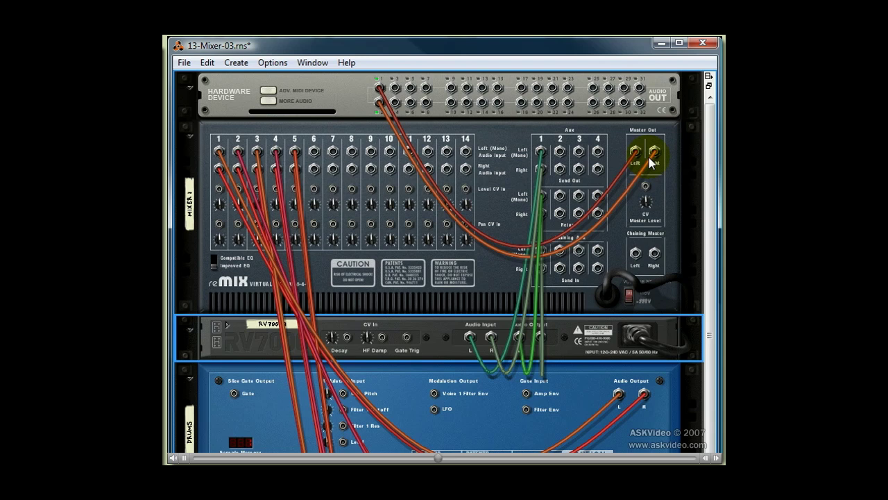
pyautogui.rightClick(541, 151)
pyautogui.click(559, 161)
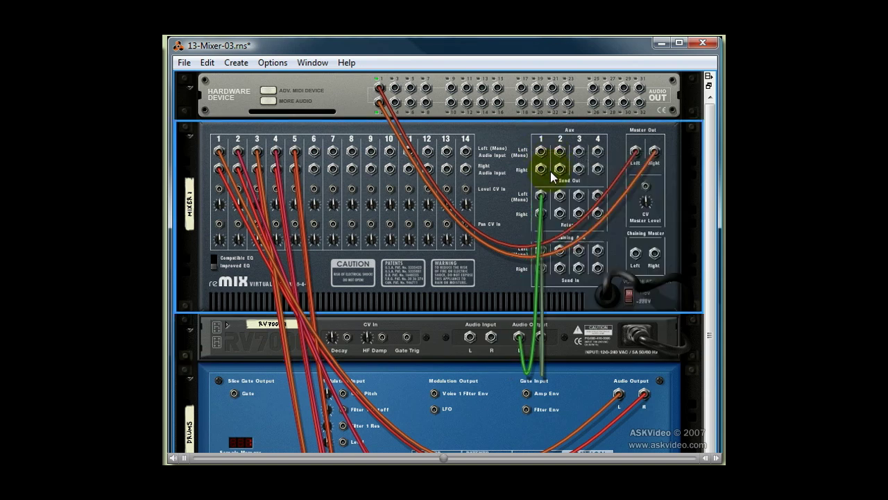
# Disconnect the RV7000 from the mixer's first aux return, then rewire Aux 1 send to its inputs and its outputs to the Aux 1 return.
pyautogui.rightClick(540, 195)
pyautogui.click(585, 203)
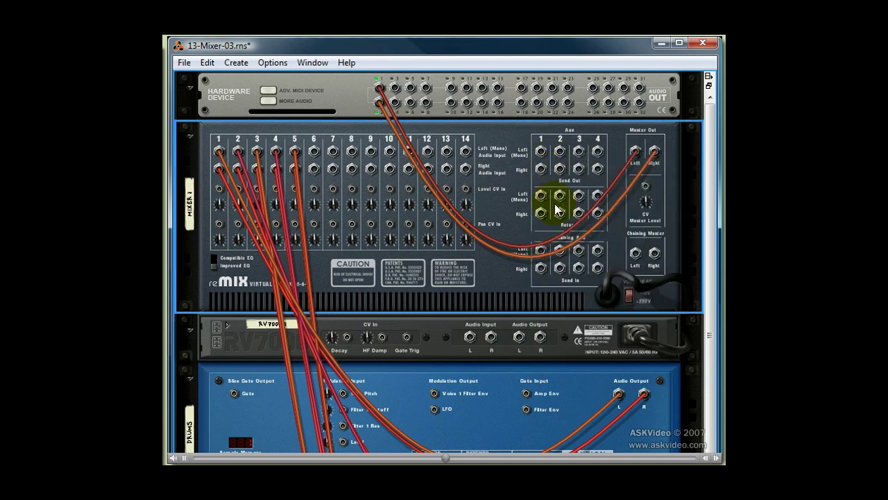
pyautogui.moveTo(541, 154); pyautogui.dragTo(471, 340)
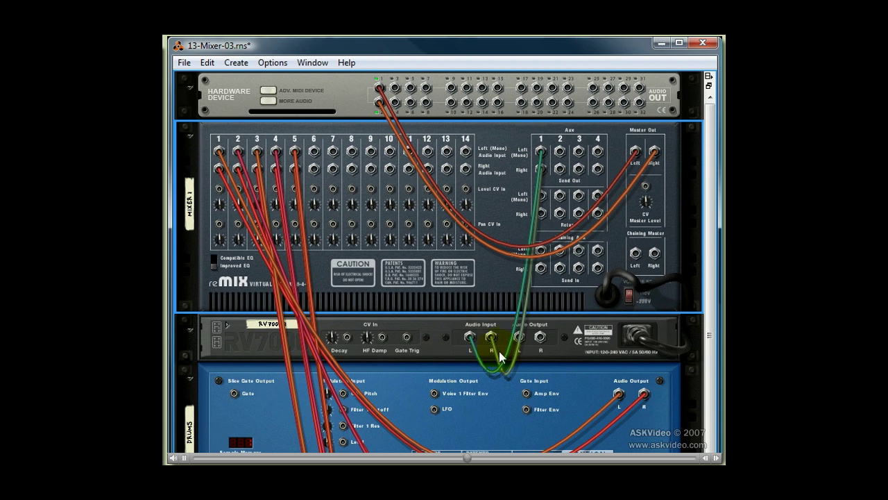
pyautogui.moveTo(517, 344); pyautogui.dragTo(543, 202)
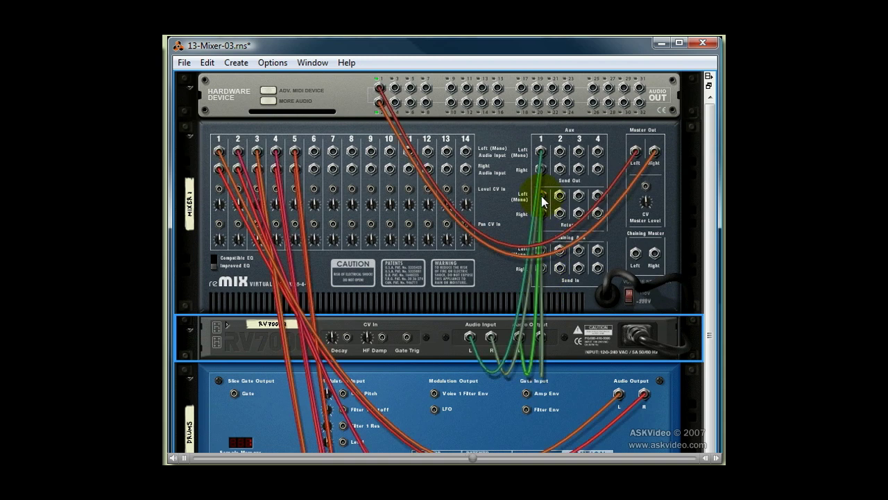
# Return to the rack's front and raise the Drums channel's Aux 1 send.
pyautogui.press('Tab')
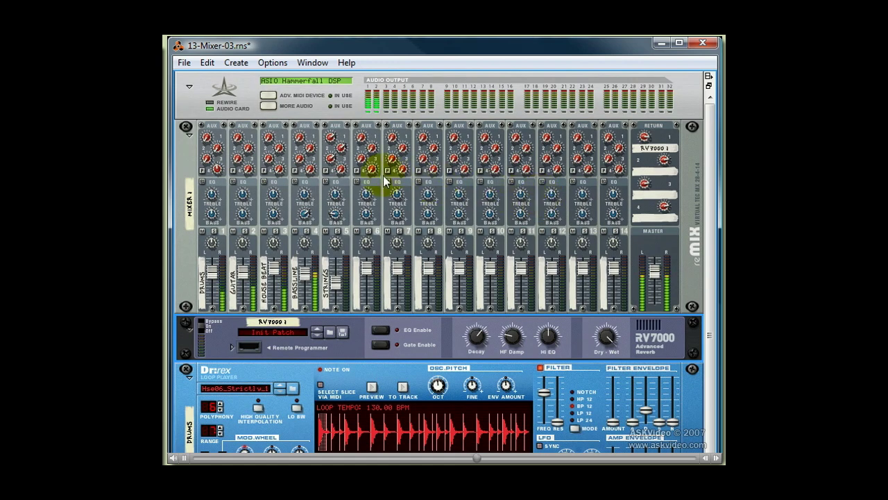
pyautogui.click(208, 136)
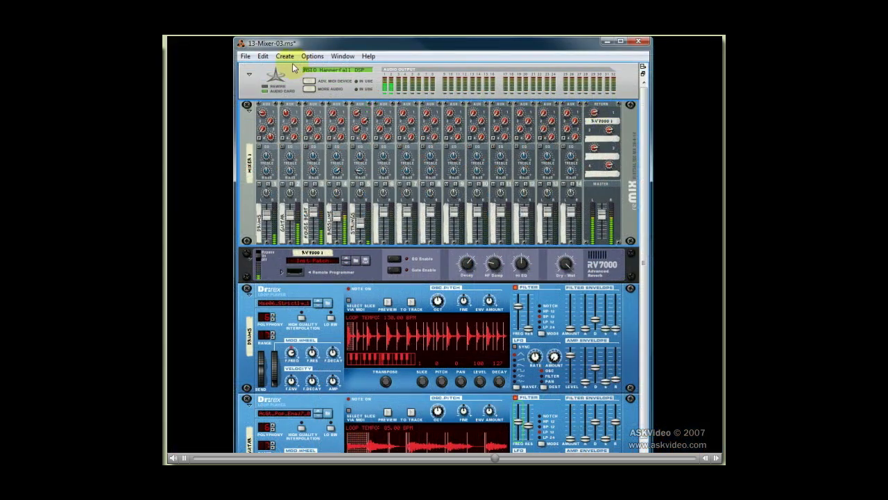
# Add a DDL-1 Digital Delay Line and a CF-101 Chorus/Flanger on aux returns 2 and 3, and check their cabling on the rack's rear.
pyautogui.click(284, 56)
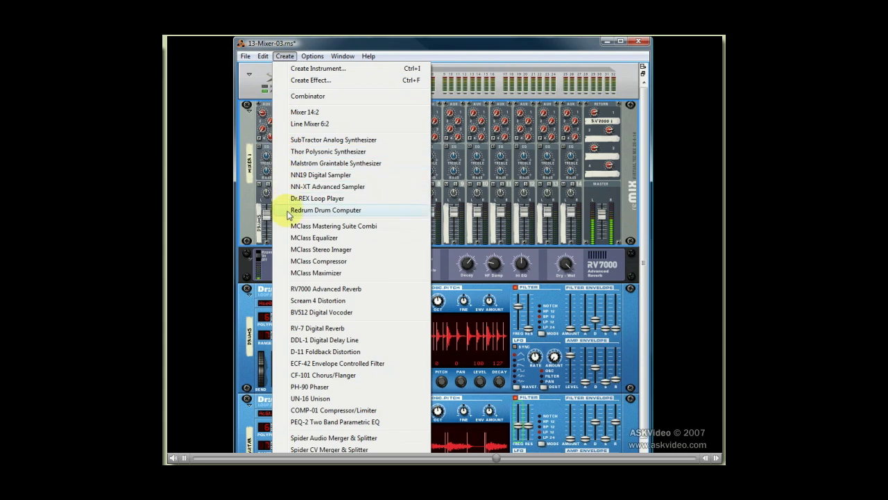
pyautogui.click(283, 339)
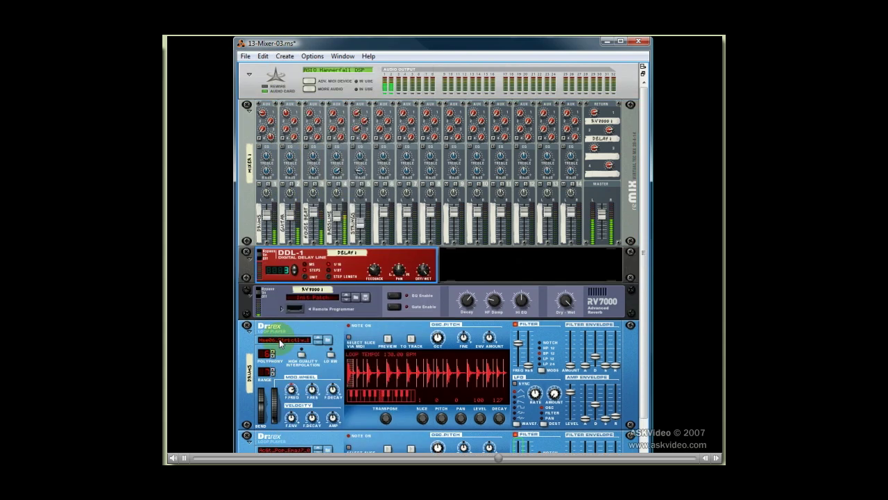
pyautogui.click(280, 59)
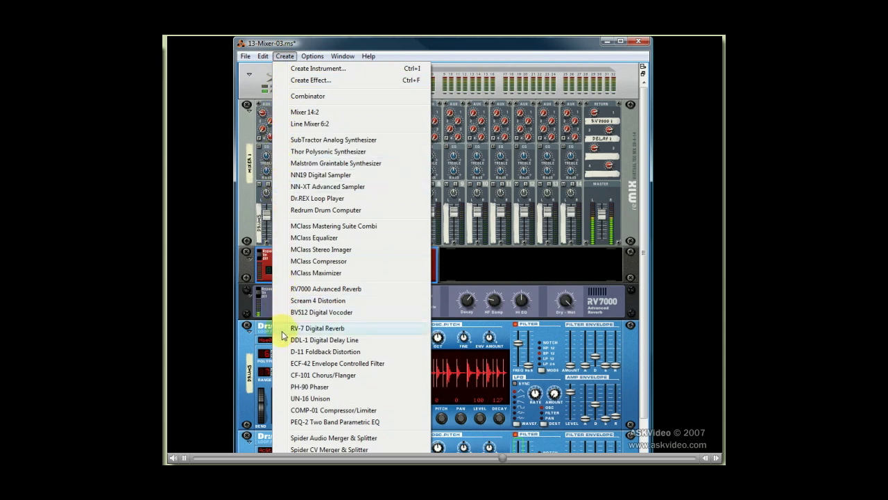
pyautogui.click(282, 375)
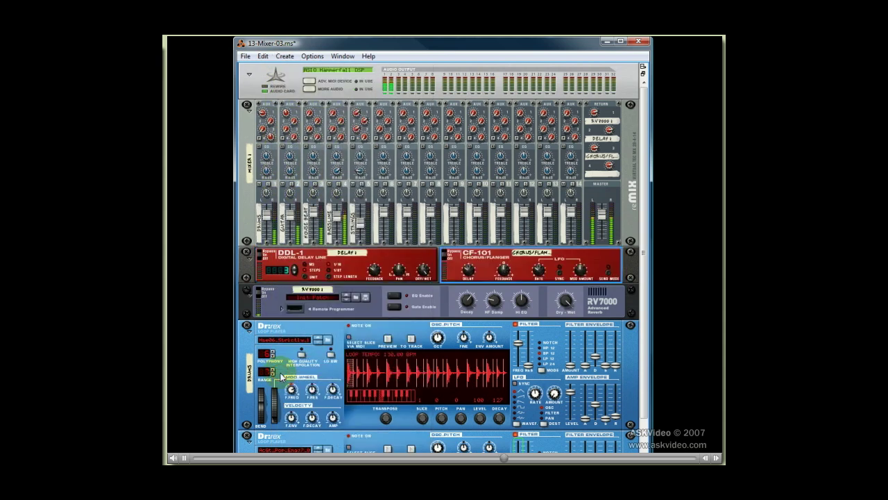
pyautogui.press('Tab')
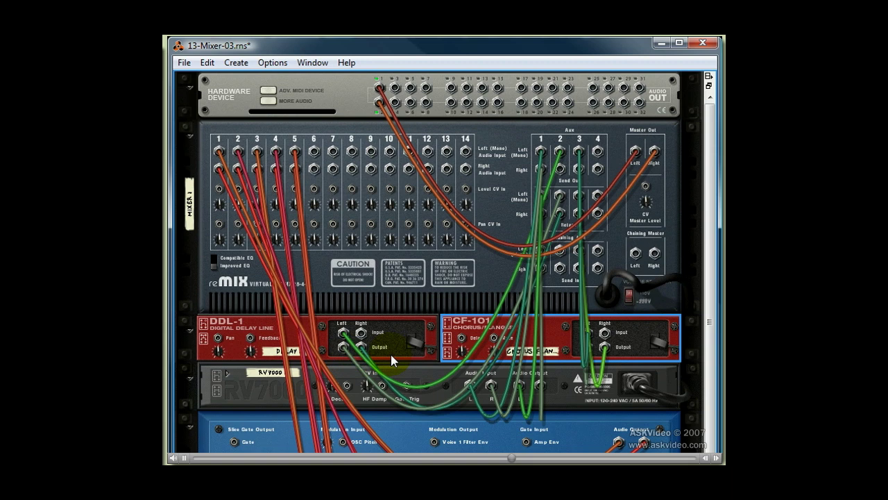
pyautogui.press('Tab')
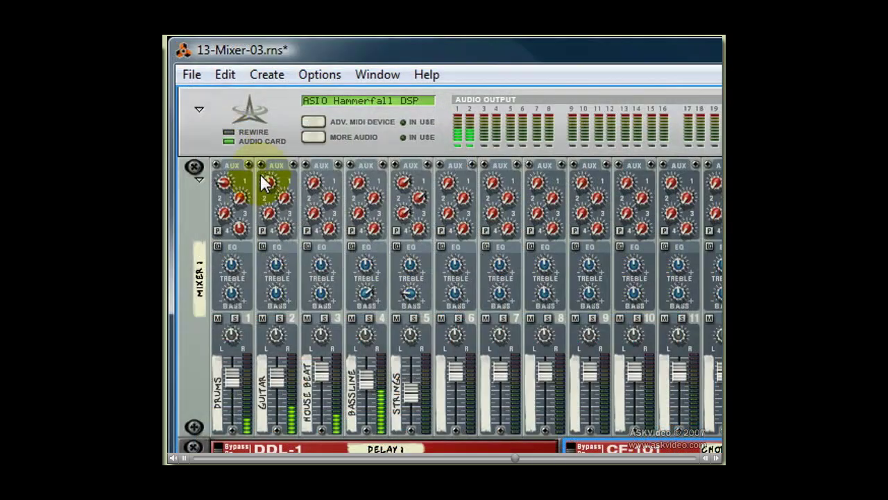
# Raise the Guitar channel's Aux 1, Aux 2 and Aux 3 sends and adjust its level fader.
pyautogui.click(262, 182)
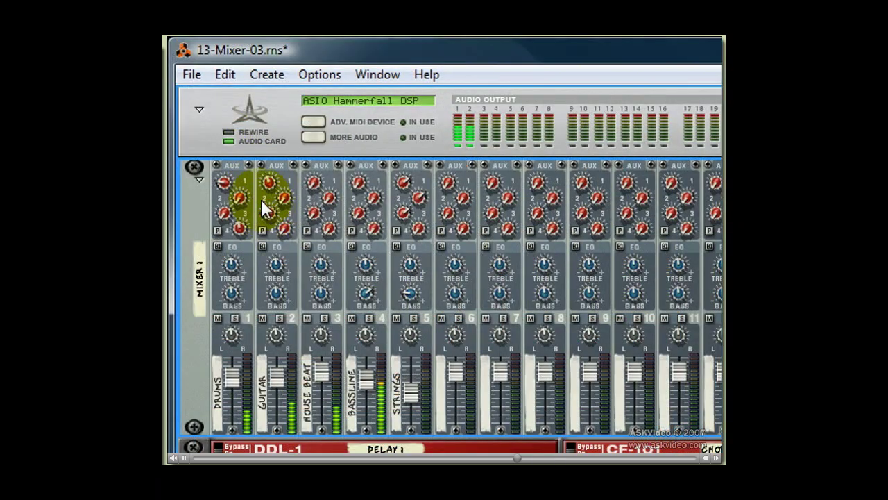
pyautogui.moveTo(261, 177); pyautogui.dragTo(278, 195)
pyautogui.click(280, 377)
# Solo the Drums channel and move its level fader.
pyautogui.click(243, 325)
pyautogui.click(235, 316)
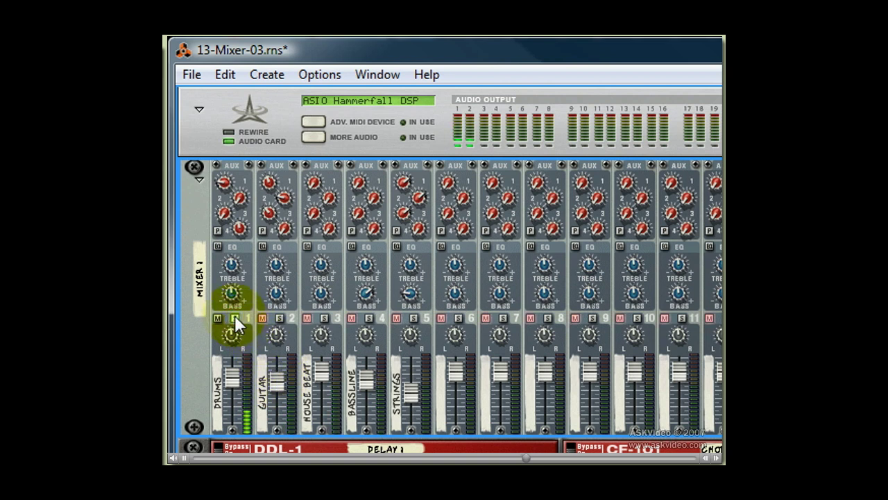
pyautogui.moveTo(236, 366)
pyautogui.mouseDown()
pyautogui.moveTo(235, 434)
pyautogui.moveTo(237, 381)
pyautogui.mouseUp()
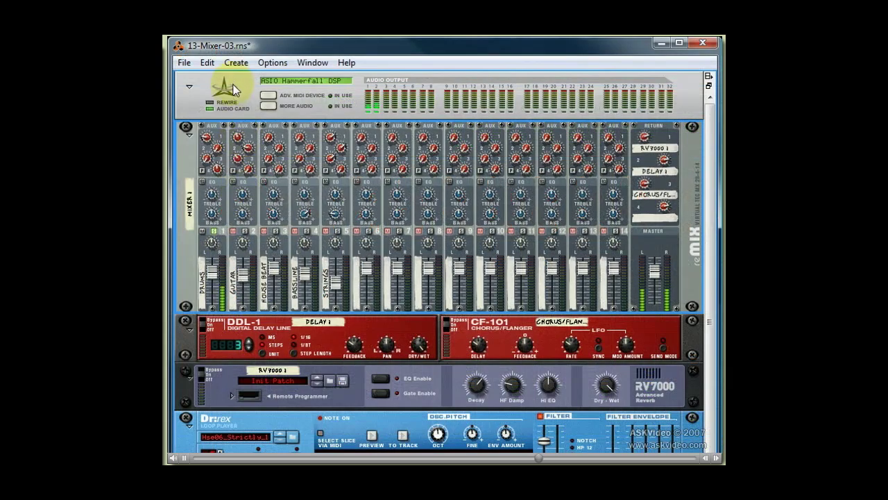
# Add a second RV7000 Advanced Reverb on the fourth aux return and switch the Drums channel's Aux 4 send to pre-fader.
pyautogui.click(263, 76)
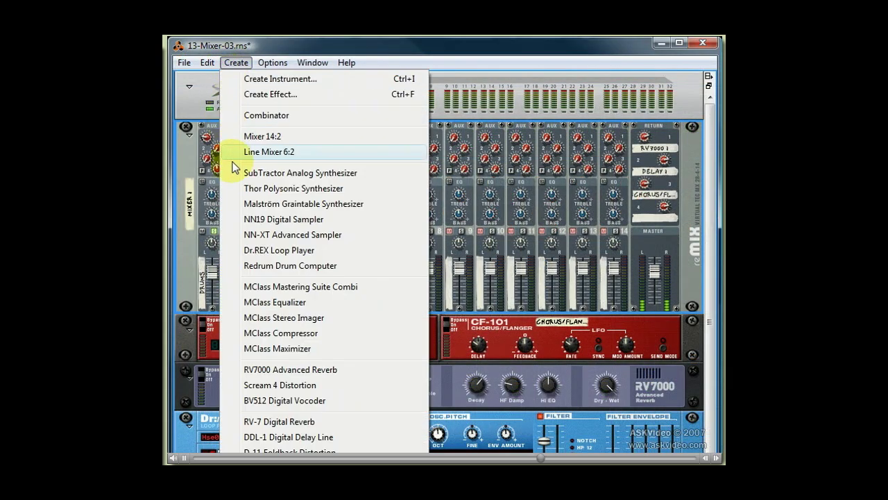
pyautogui.click(236, 370)
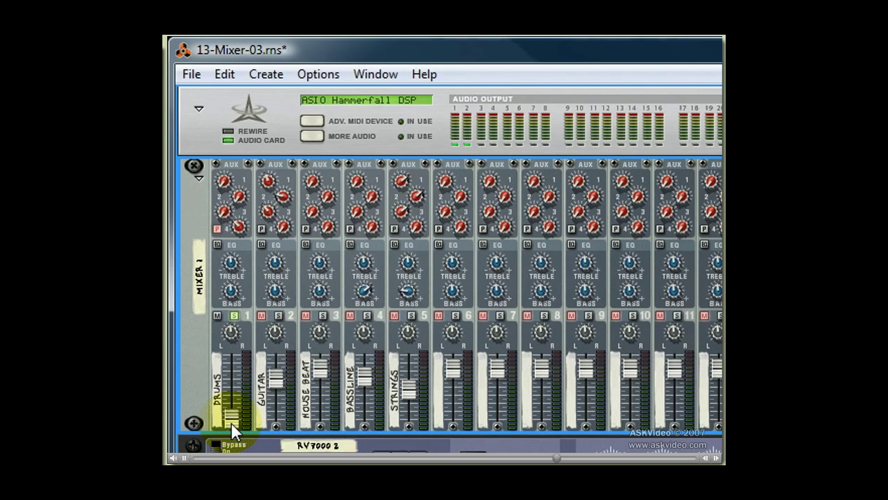
# Bring the Drums channel's fader back up, unsolo the channel and turn down its Aux 4 send.
pyautogui.moveTo(231, 422); pyautogui.dragTo(235, 381)
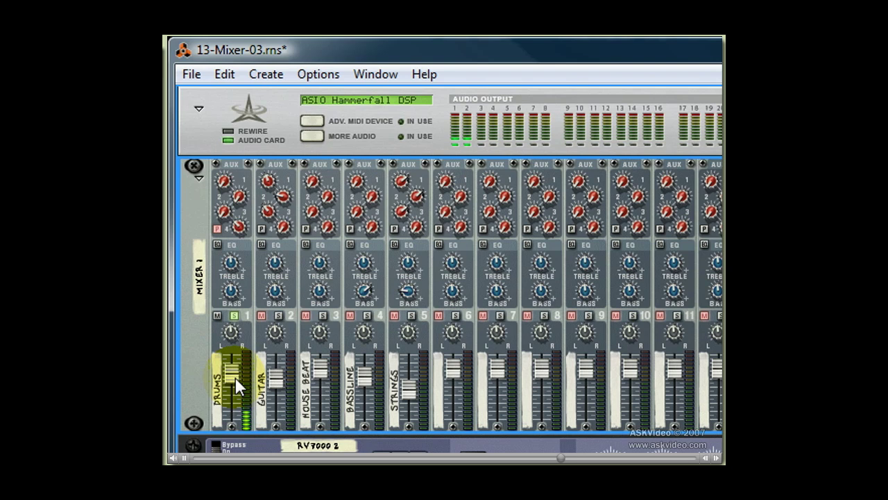
pyautogui.click(234, 316)
pyautogui.click(238, 227)
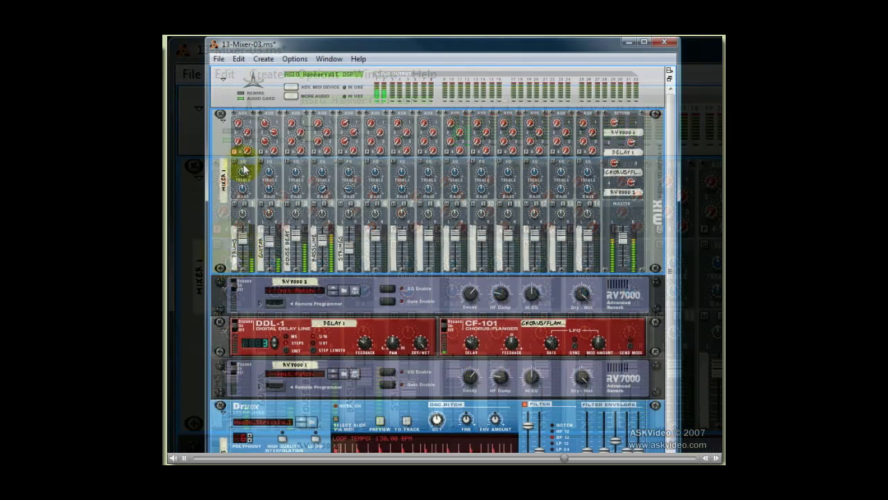
# Add a second Mixer 14:2 chained below the first mixer.
pyautogui.click(262, 60)
pyautogui.click(265, 122)
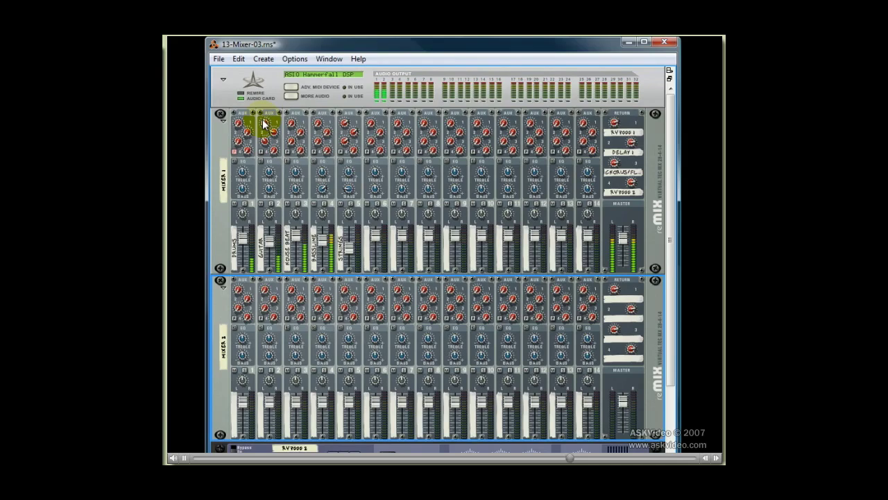
# Turn the rack around to its rear and hide the cables.
pyautogui.press('Tab')
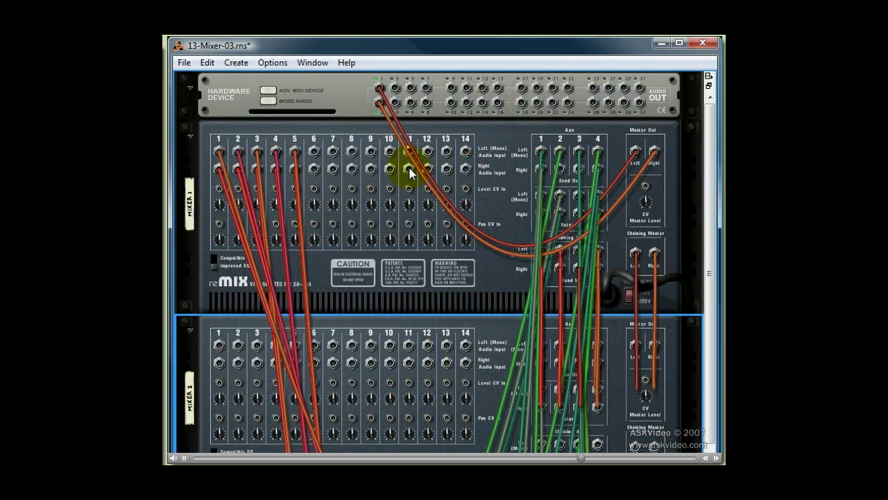
pyautogui.click(274, 63)
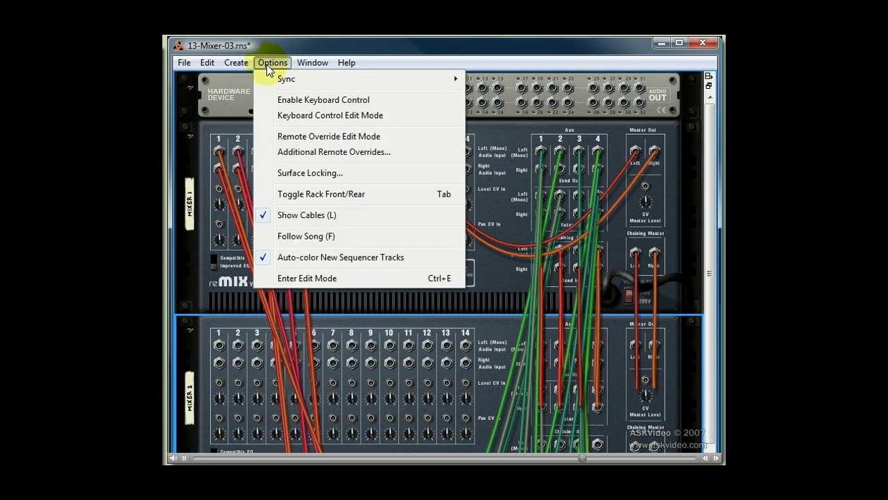
pyautogui.click(262, 213)
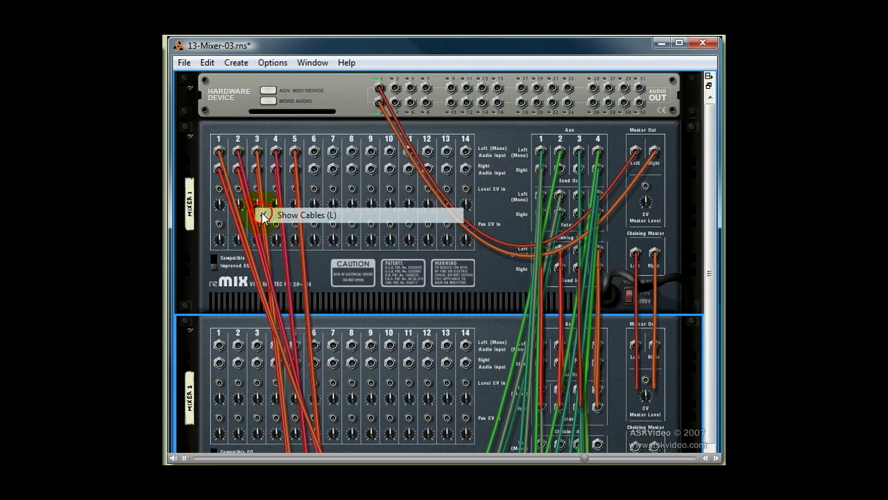
# Move Guitar's left and right cables from Mixer 1 channel 2 to Mixer 2 channel 2, and raise that channel's Aux 1 send.
pyautogui.moveTo(237, 151); pyautogui.dragTo(238, 344)
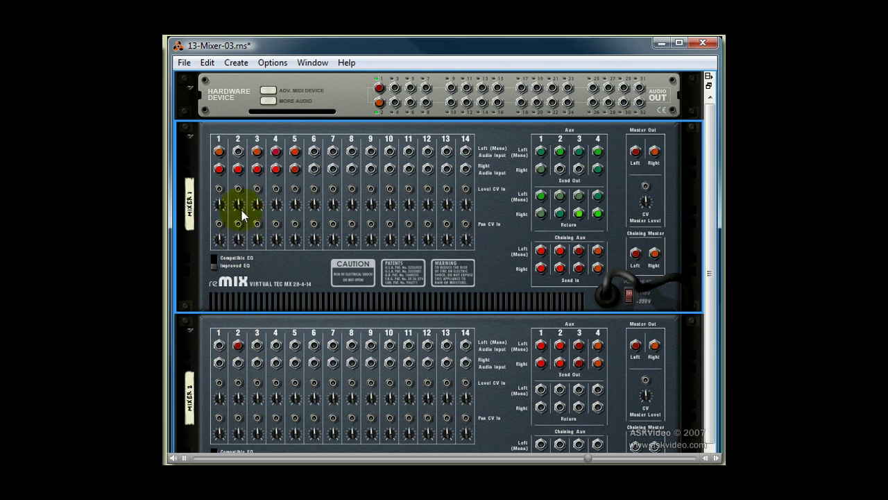
pyautogui.moveTo(237, 168); pyautogui.dragTo(238, 363)
pyautogui.press('Tab')
pyautogui.click(236, 333)
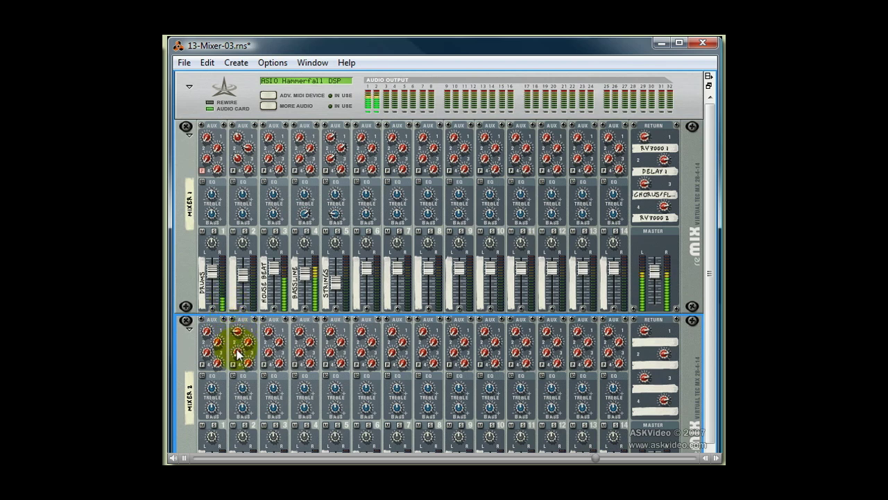
# Move the Guitar's left and right cables back from Mixer 2 to channel 2 of Mixer 1 on the rack's rear.
pyautogui.press('Tab')
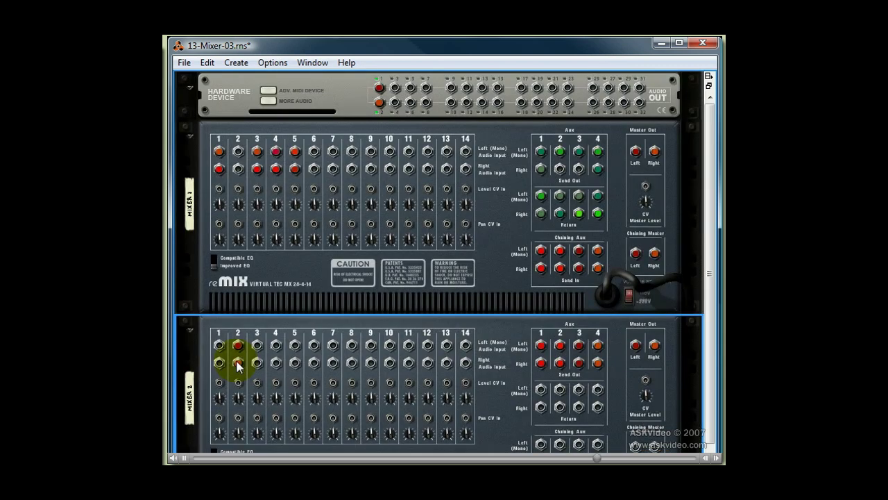
pyautogui.moveTo(236, 347); pyautogui.dragTo(238, 152)
pyautogui.moveTo(238, 361); pyautogui.dragTo(240, 174)
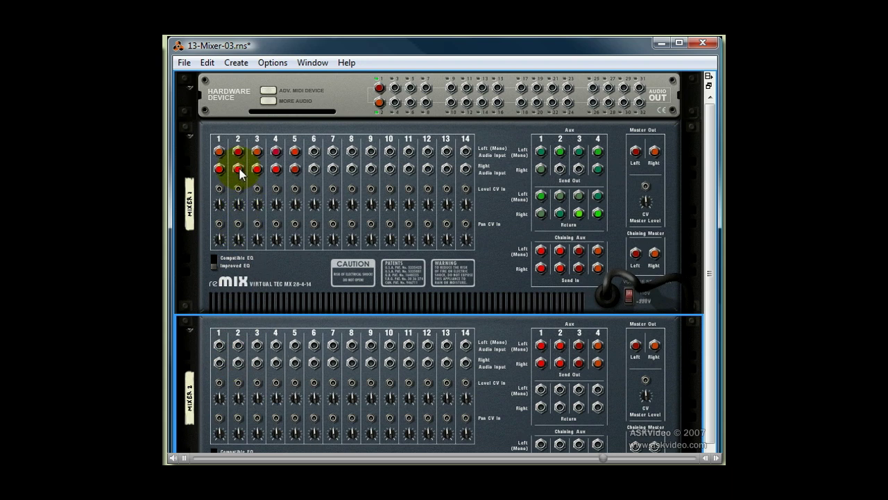
# Delete Mixer 2 from the rack and return to the front view.
pyautogui.click(207, 67)
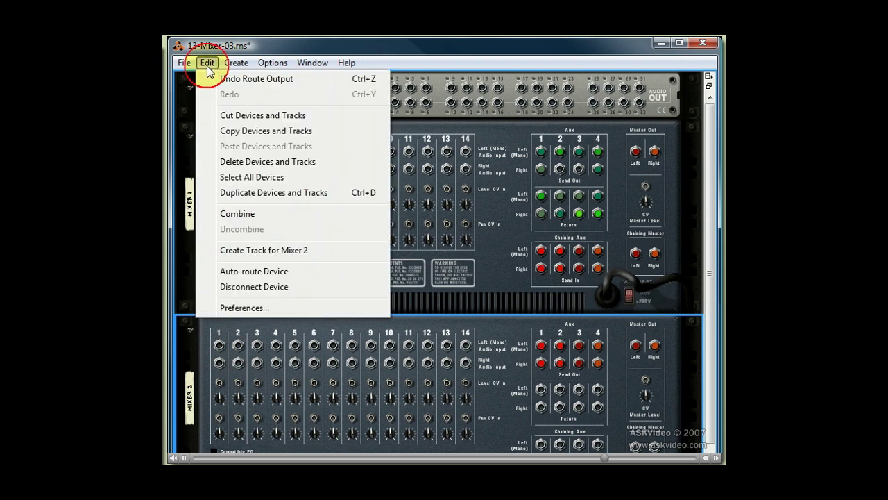
pyautogui.click(209, 162)
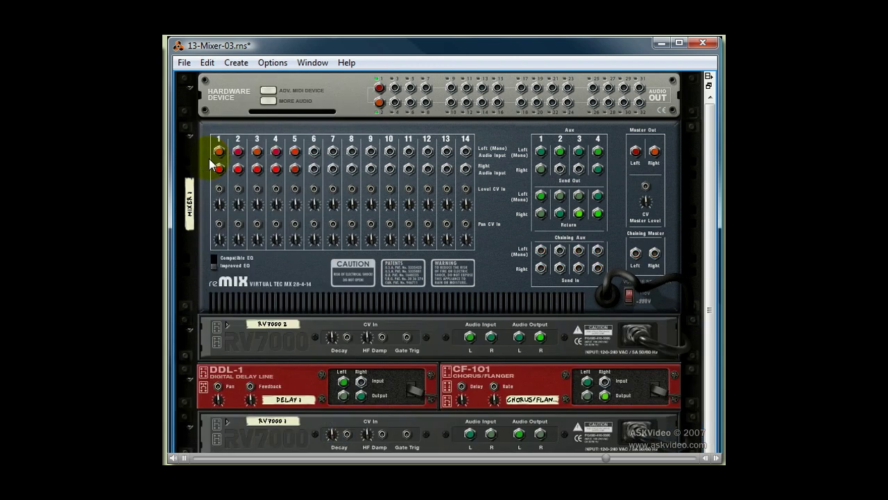
pyautogui.press('Tab')
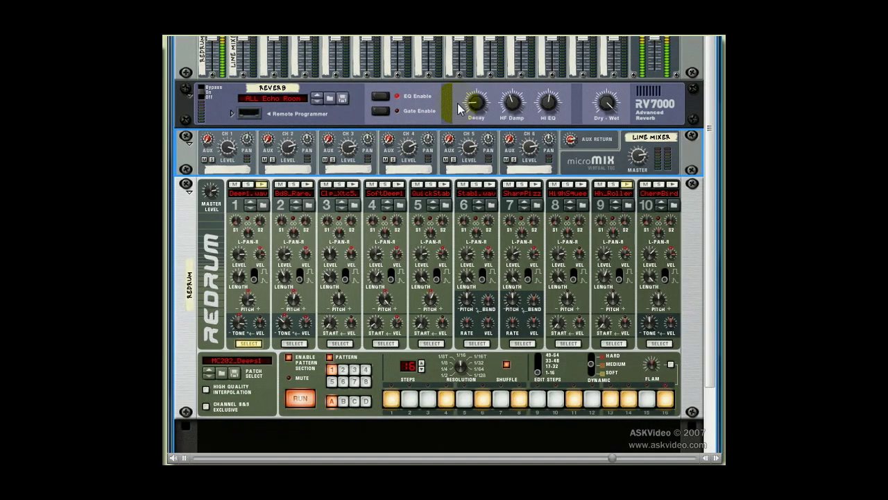
pyautogui.moveTo(428, 139); pyautogui.dragTo(429, 162)
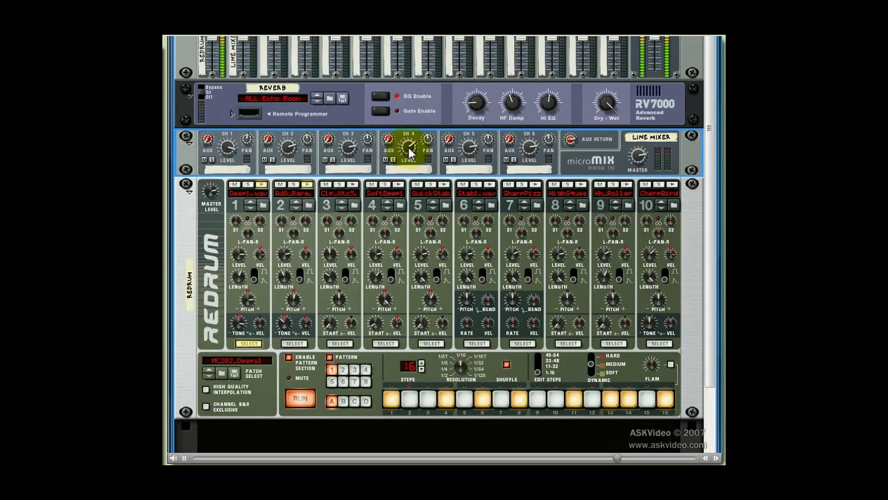
pyautogui.click(385, 160)
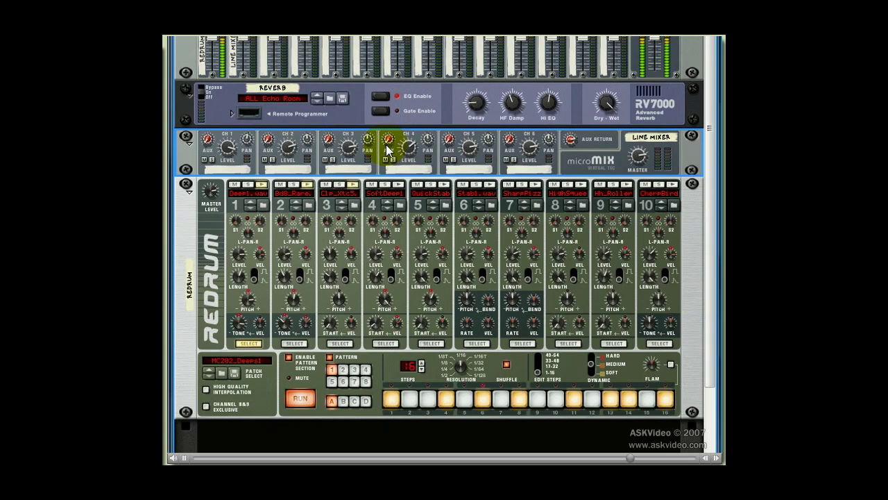
# Disconnect the Redrum's stereo output from channel 1 of the main mixer on the rack's rear.
pyautogui.press('Tab')
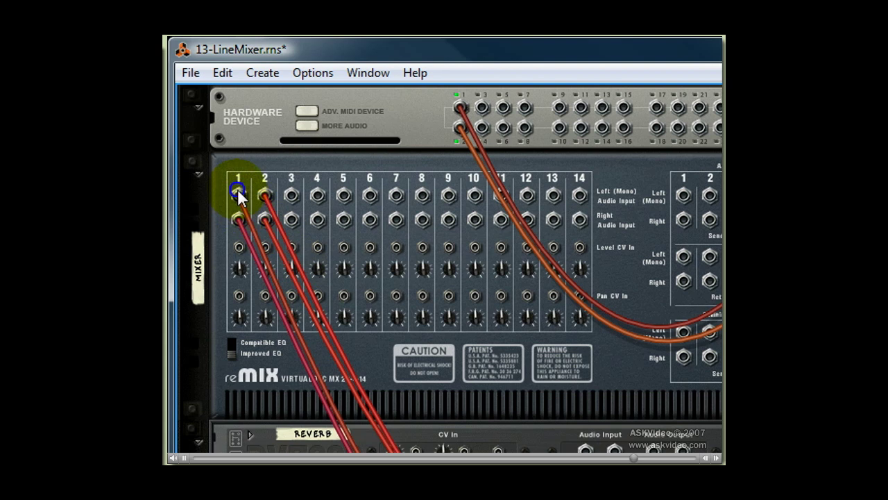
pyautogui.rightClick(238, 193)
pyautogui.click(253, 201)
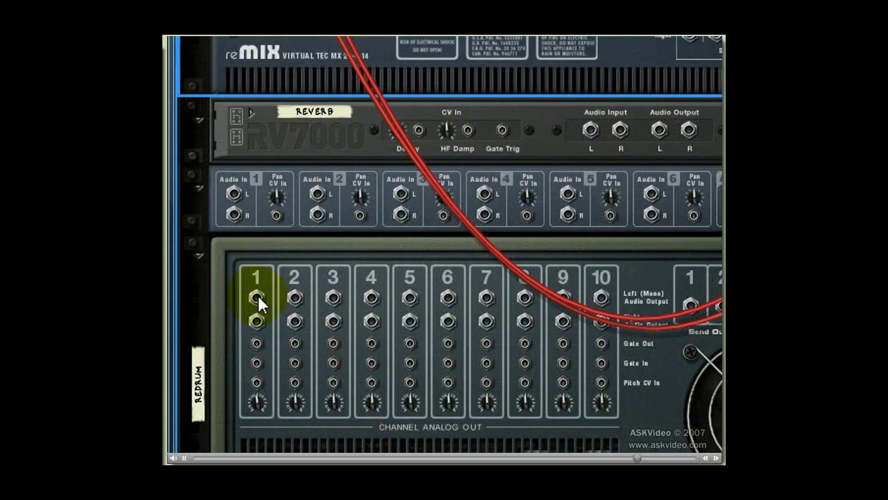
# Connect the outputs of Redrum channels 1, 2, 3 and 9 to Line Mixer inputs 1, 2, 3 and 4 on the rack's rear.
pyautogui.moveTo(257, 297); pyautogui.dragTo(236, 193)
pyautogui.moveTo(294, 297); pyautogui.dragTo(318, 195)
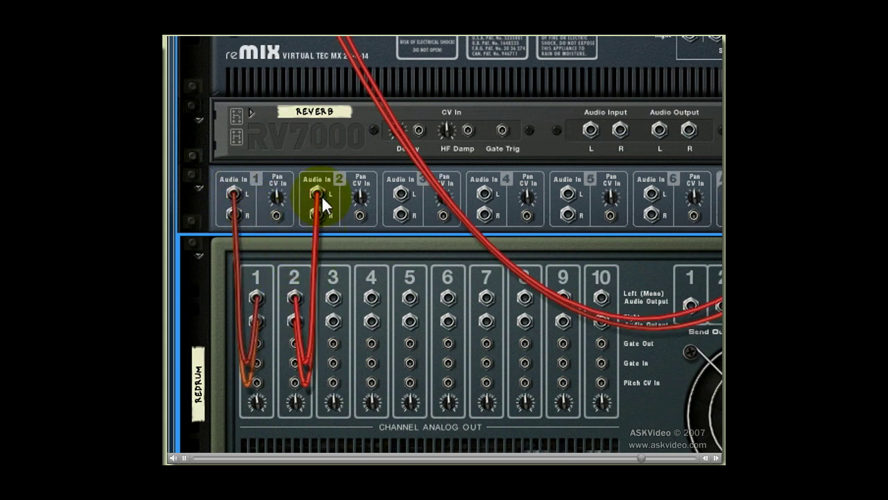
pyautogui.moveTo(331, 295); pyautogui.dragTo(402, 195)
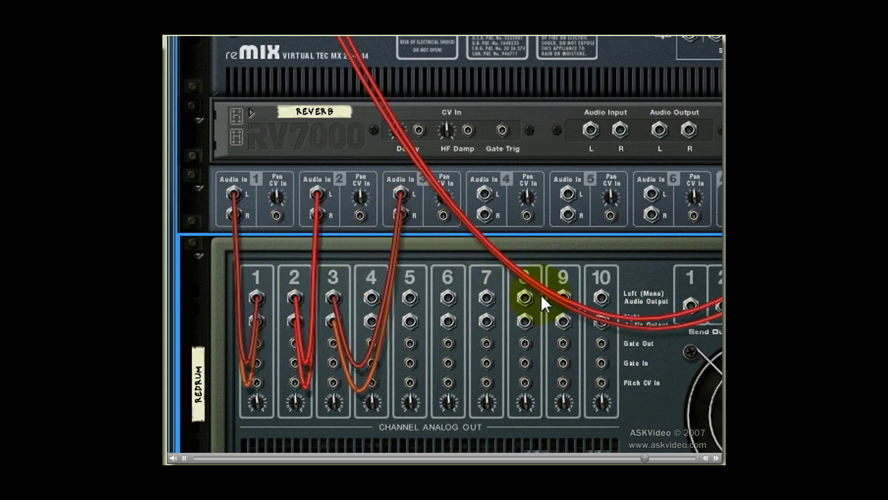
pyautogui.moveTo(563, 298); pyautogui.dragTo(485, 195)
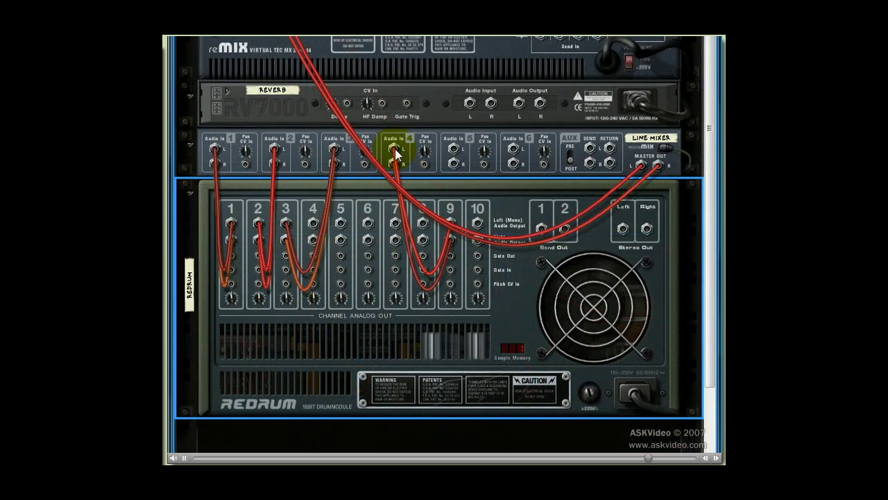
# Connect the RV7000 Reverb to the Line Mixer's aux send and return, and raise the Aux send of Line Mixer channel 3.
pyautogui.moveTo(470, 102); pyautogui.dragTo(590, 148)
pyautogui.moveTo(520, 103); pyautogui.dragTo(611, 148)
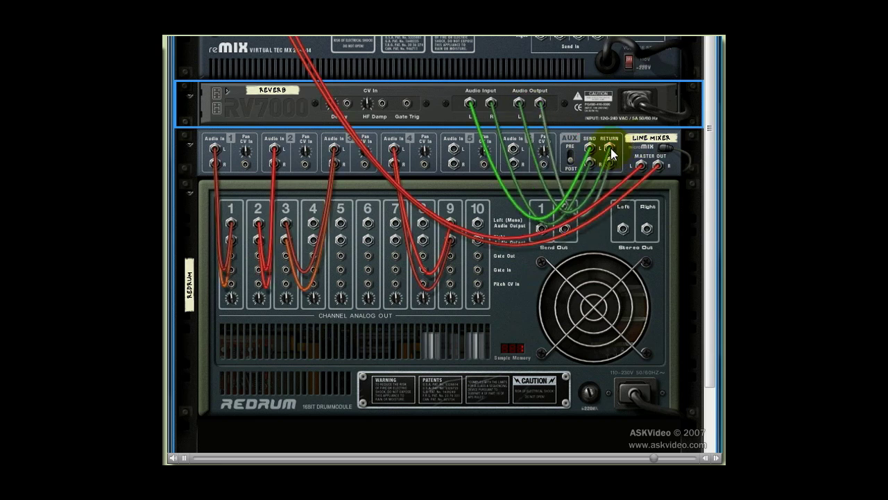
pyautogui.press('Tab')
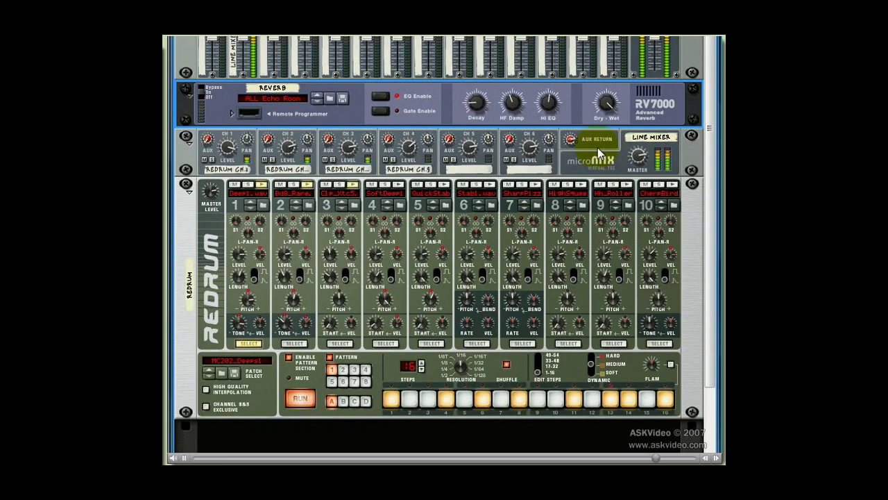
pyautogui.click(329, 138)
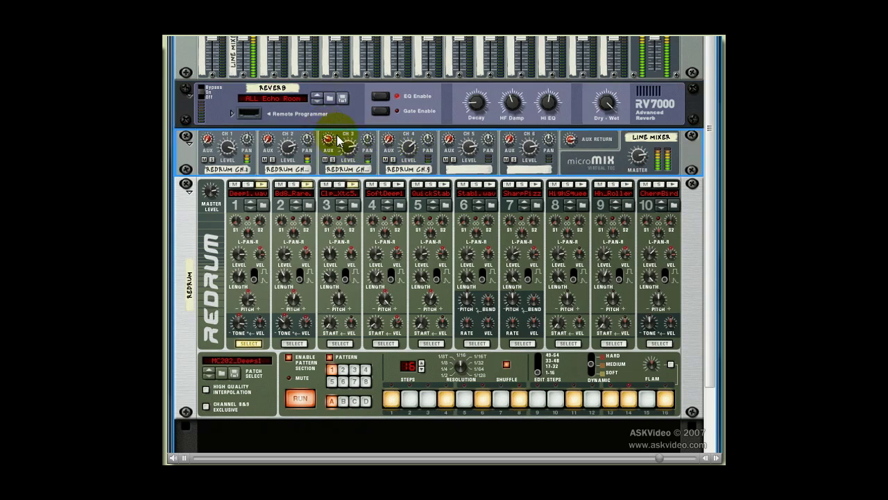
# Add a second Line Mixer below the first, chained into its channel 5, and view it from the rack's front.
pyautogui.press('Tab')
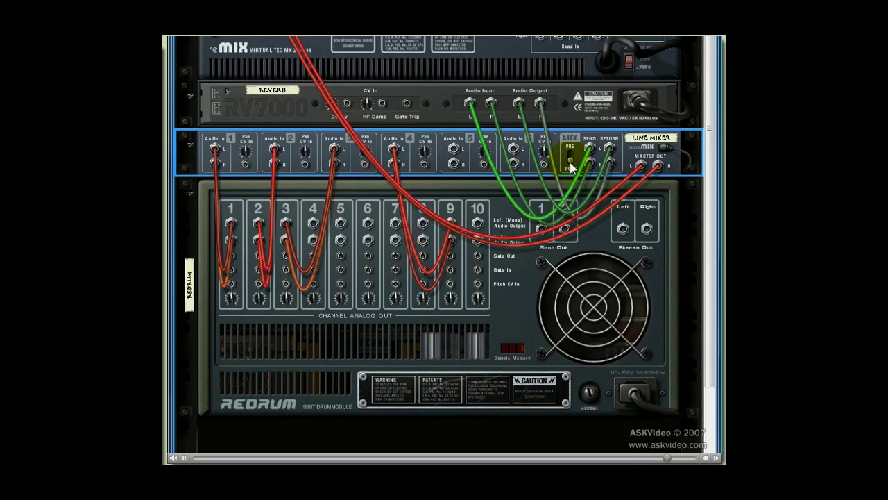
pyautogui.hotkey('ctrl', 'v')
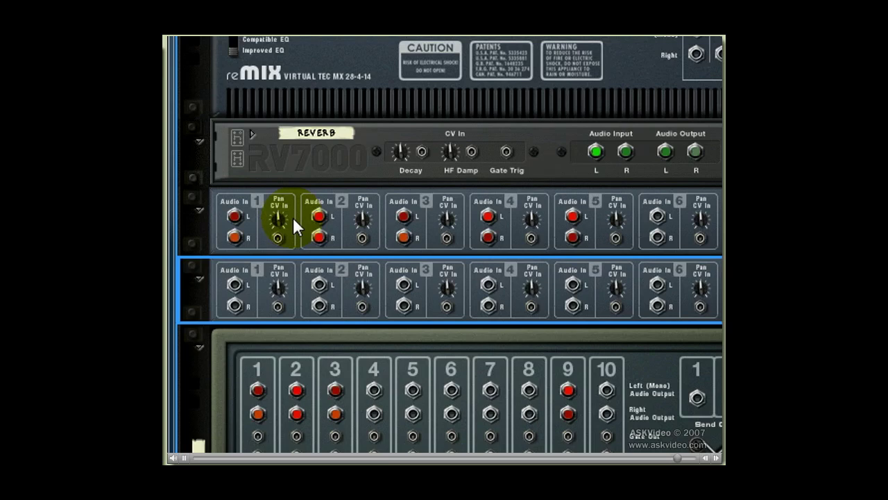
pyautogui.press('Tab')
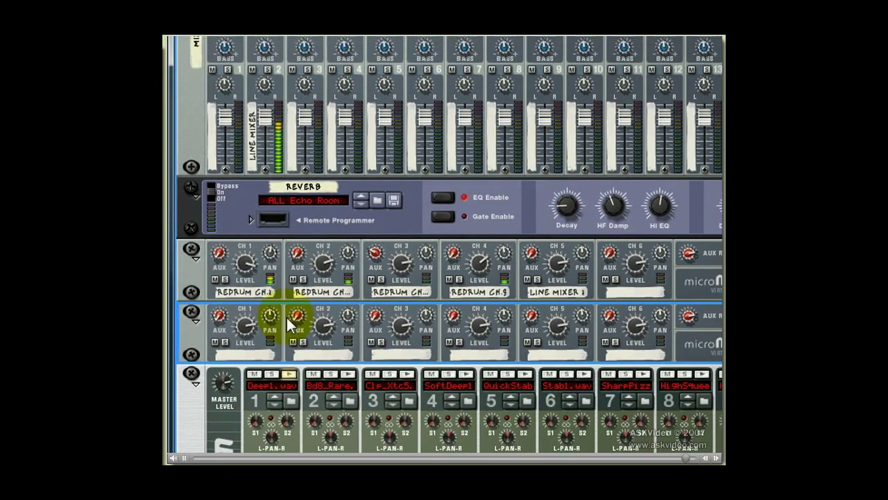
# Delete the second Line Mixer from the rack.
pyautogui.click(292, 295)
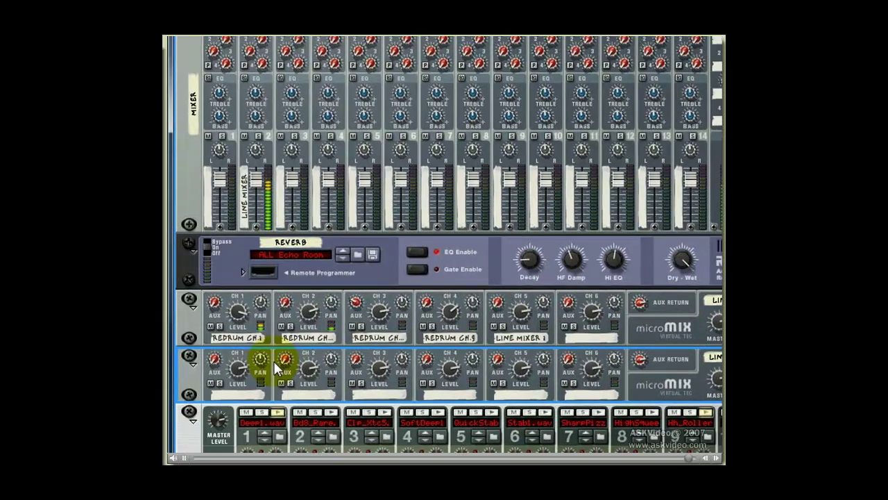
pyautogui.press('Delete')
pyautogui.press('Return')
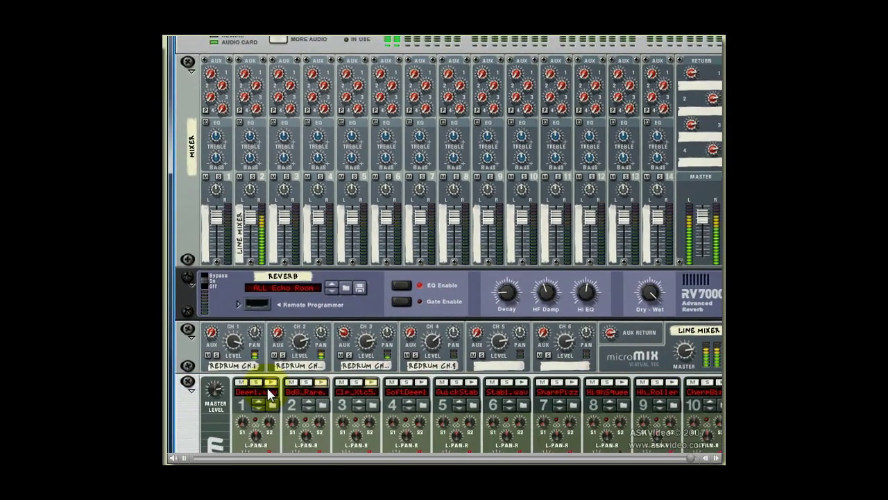